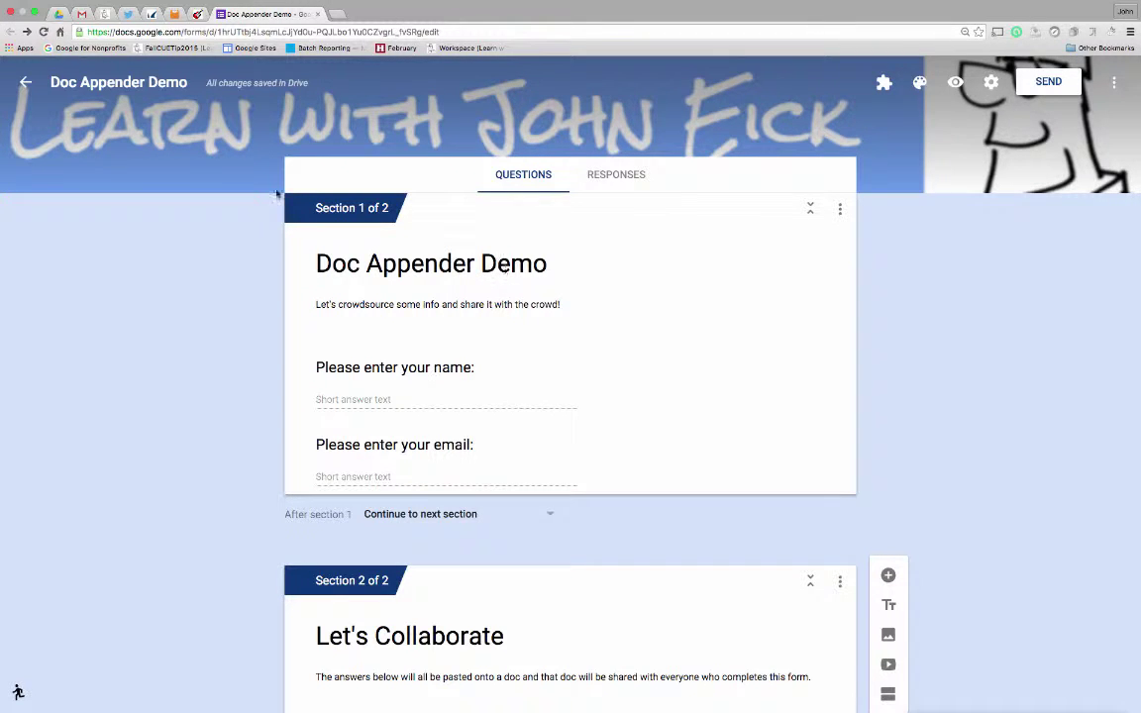
Switch to Google Drive to view the Doc Appender Demo folder's form and three book docs.
click(60, 13)
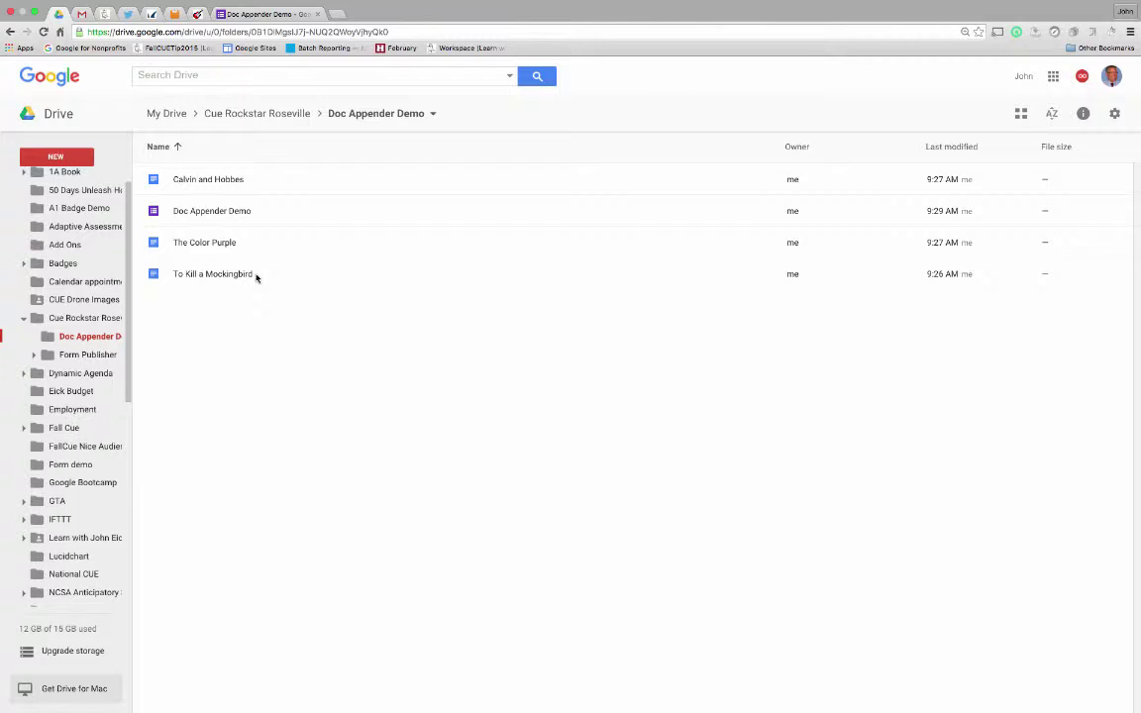
Add an empty line below the Calvin and Hobbes intro sentence, then return to the form editor.
double_click(210, 179)
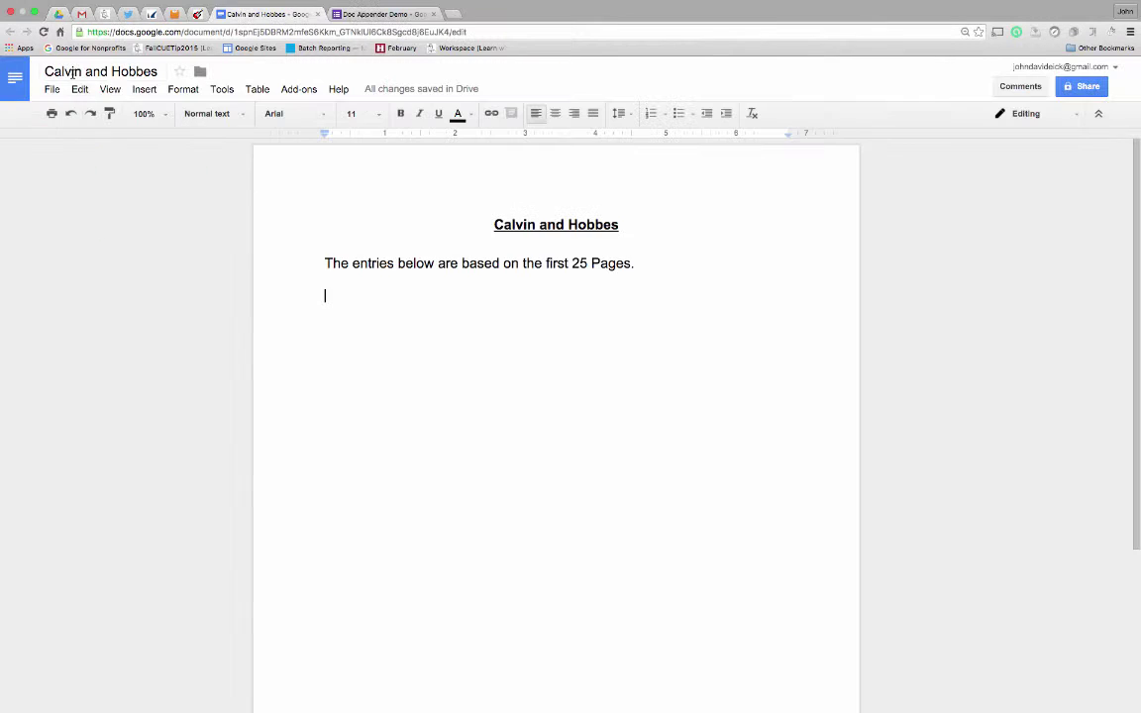
key(Return)
click(318, 14)
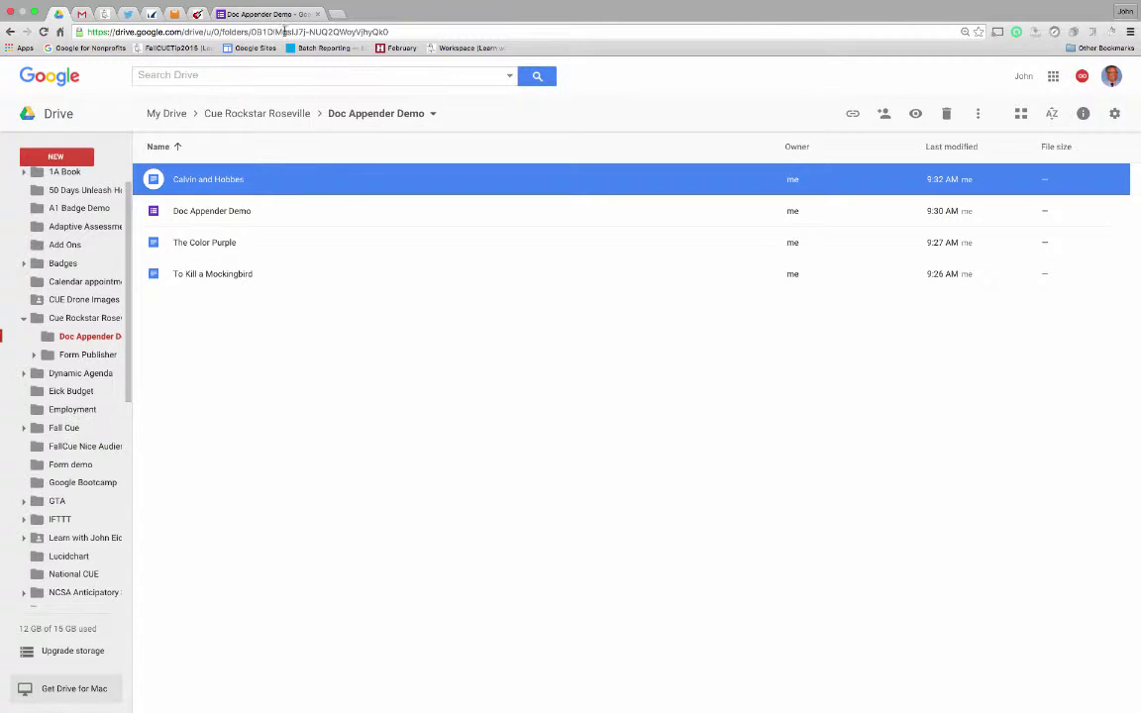
click(253, 15)
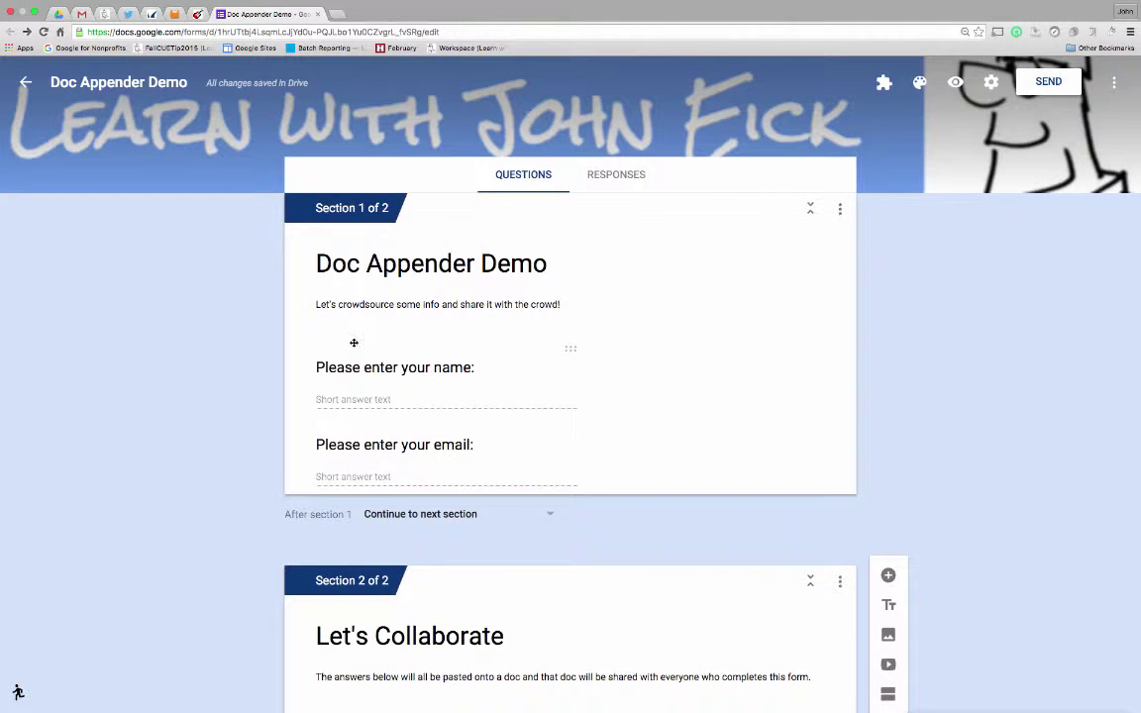
Review the name, email and Let's Collaborate questions, then open the form's More options menu.
scroll(436, 461, down, 5)
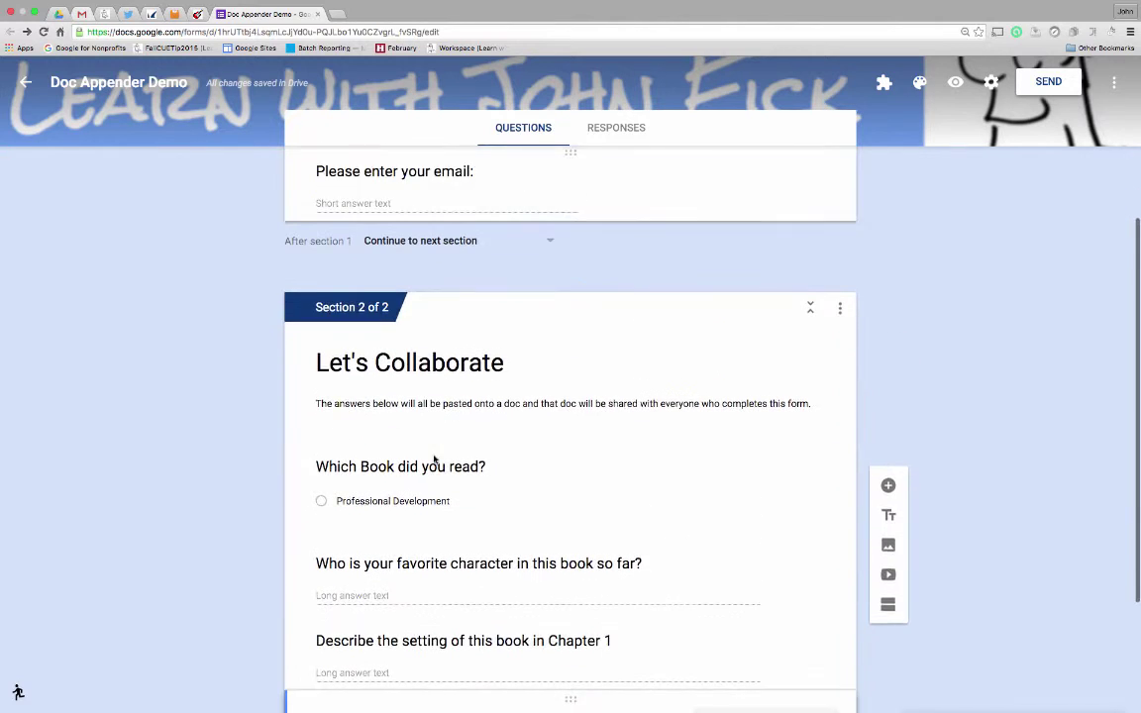
scroll(449, 431, down, 1)
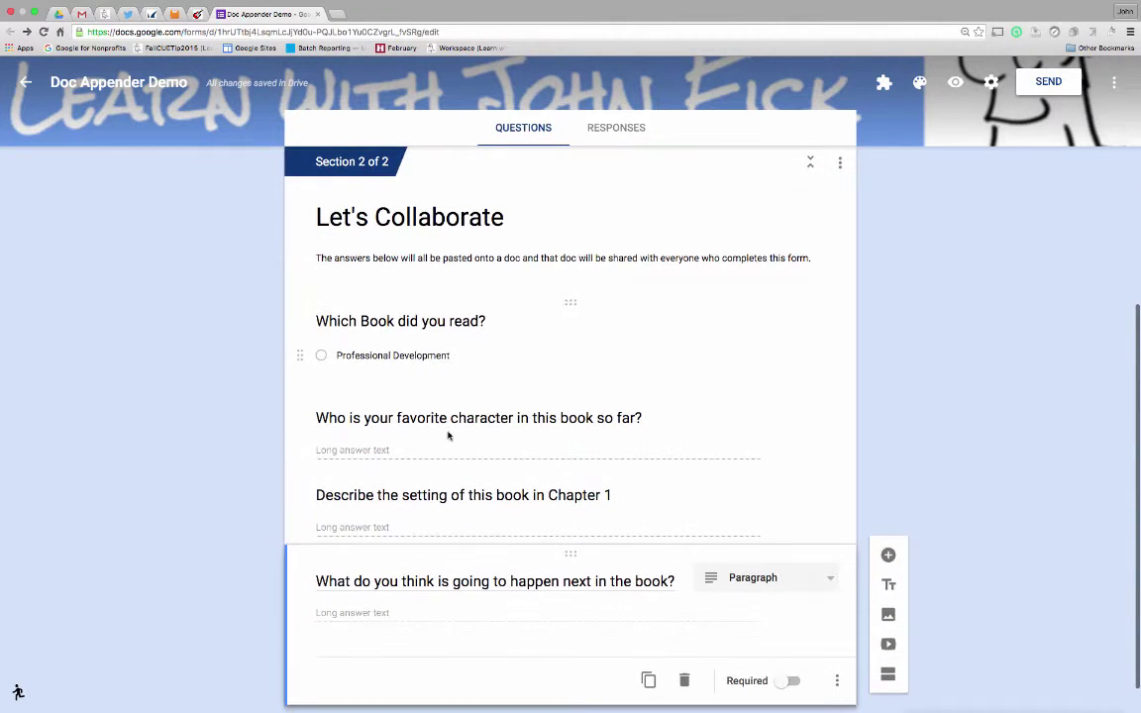
scroll(451, 347, up, 3)
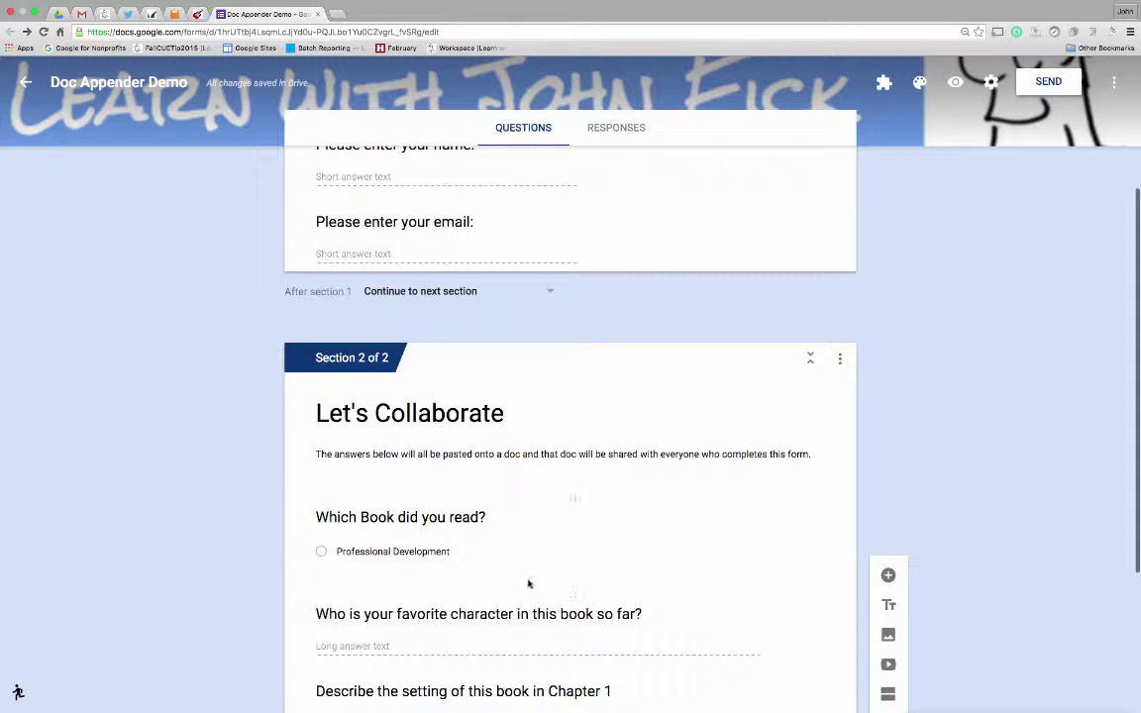
scroll(389, 563, down, 5)
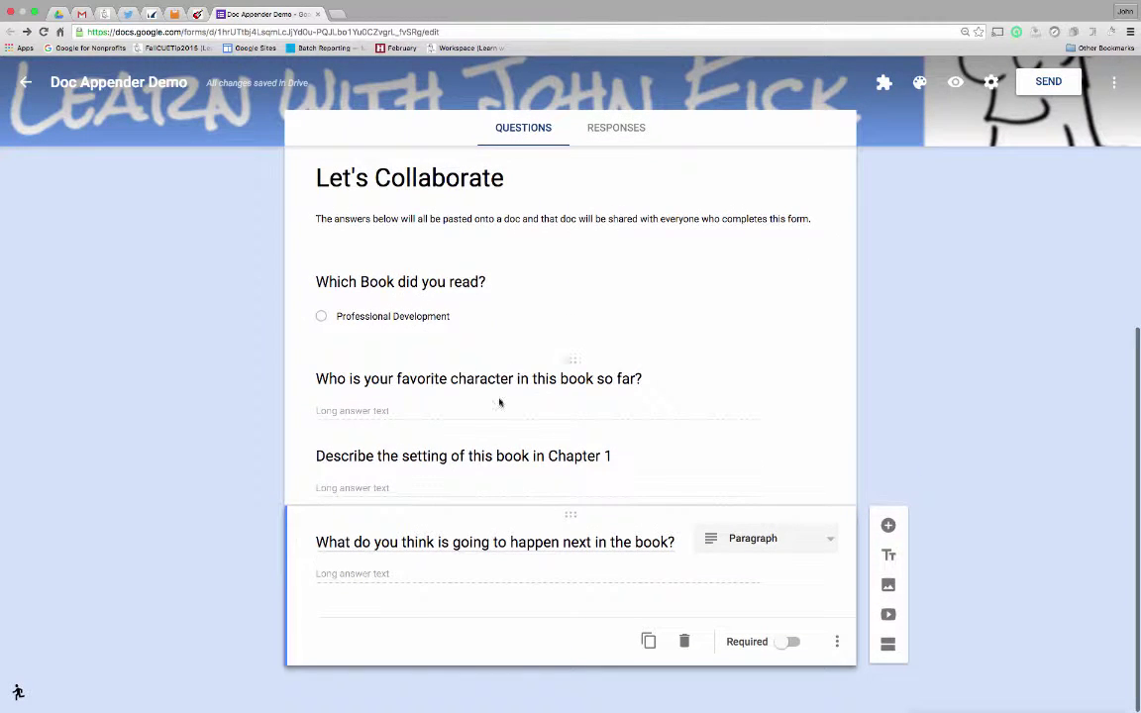
scroll(655, 492, up, 8)
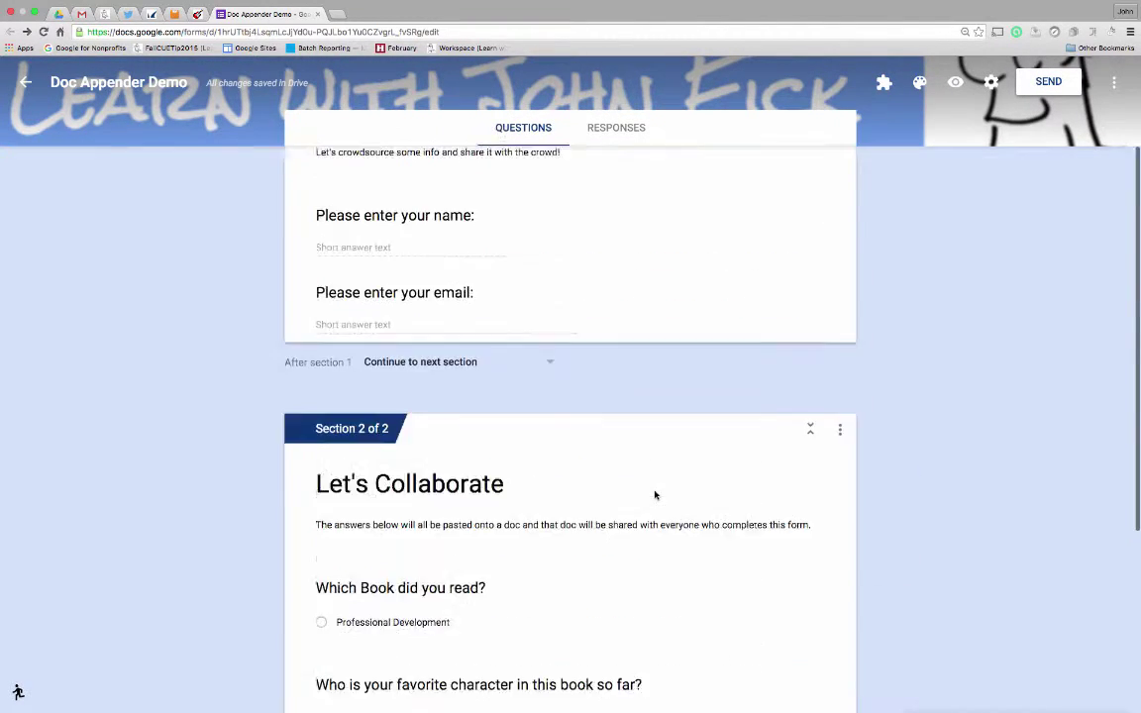
click(1114, 83)
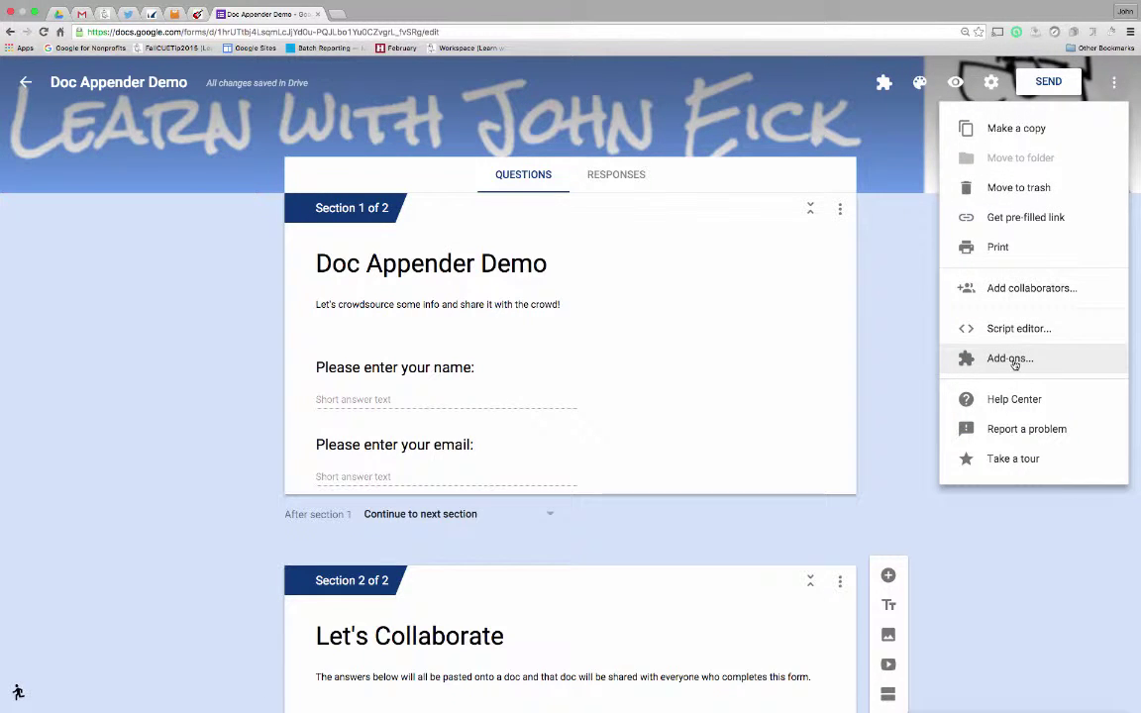
Dismiss the More menu and open the docAppender sidebar from the Add-ons list.
click(884, 87)
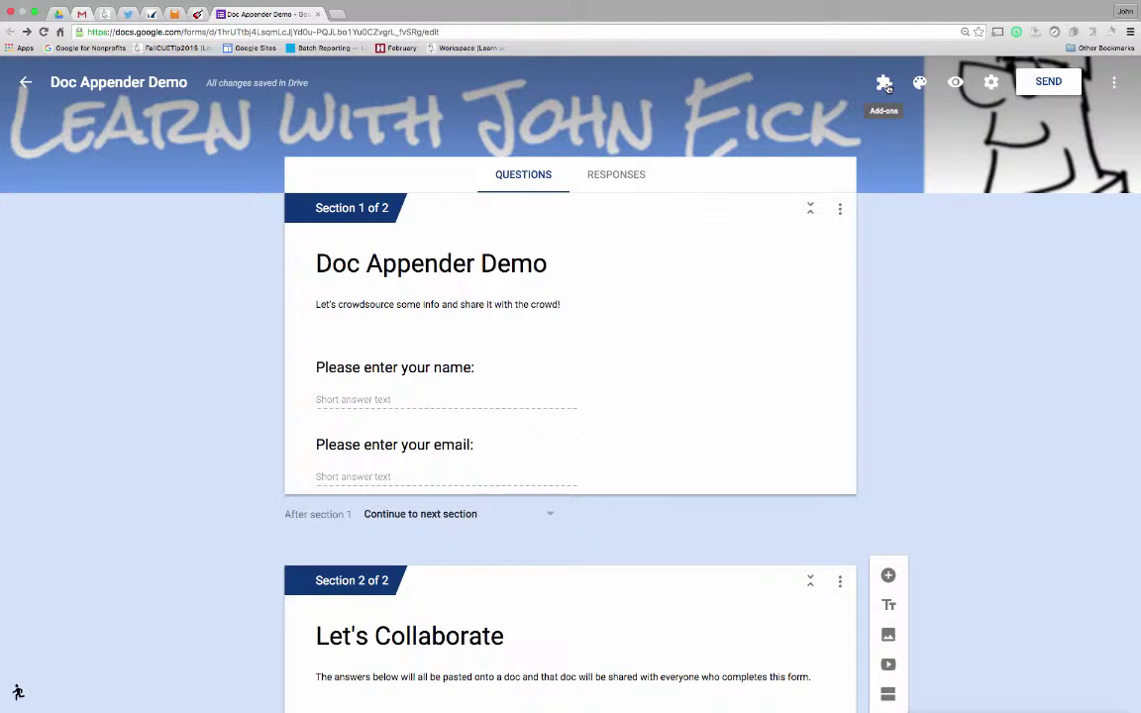
click(884, 87)
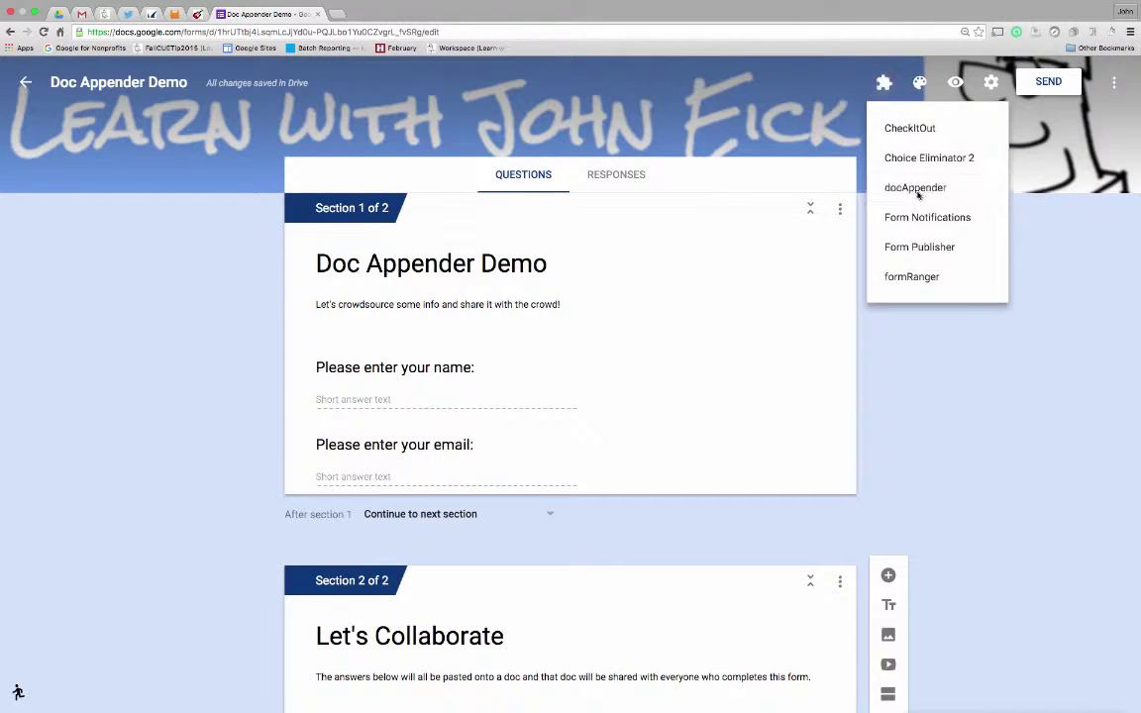
click(885, 188)
click(530, 158)
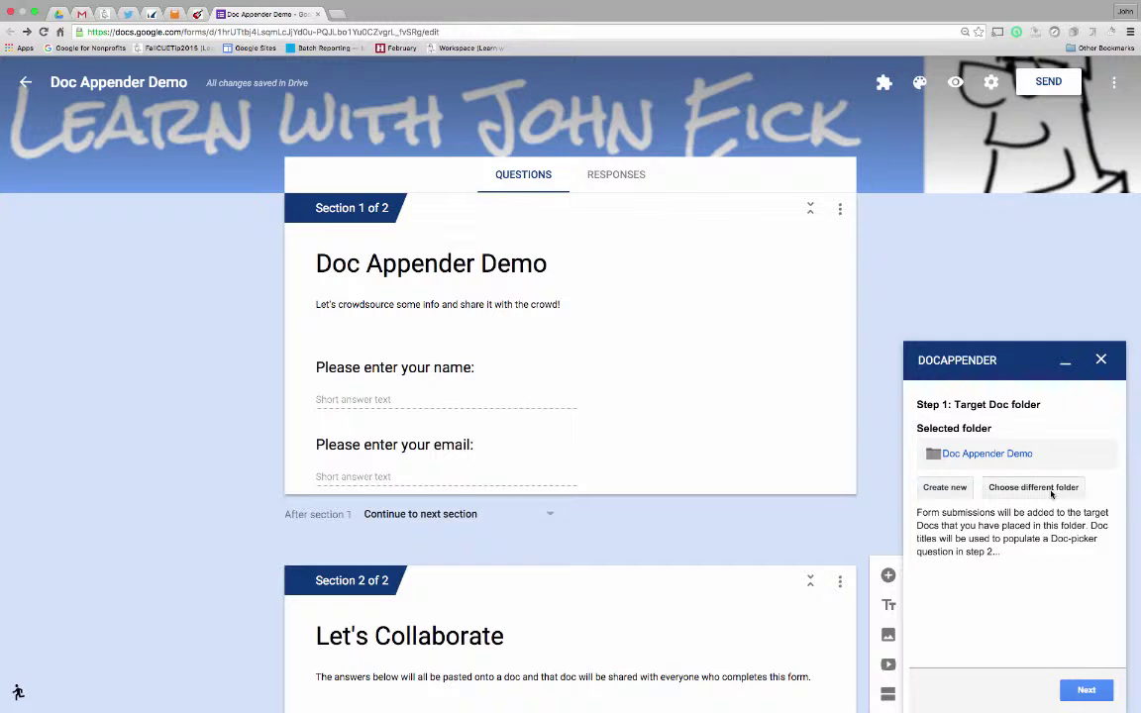
Choose Doc Appender Demo as docAppender's target Doc folder.
click(1044, 489)
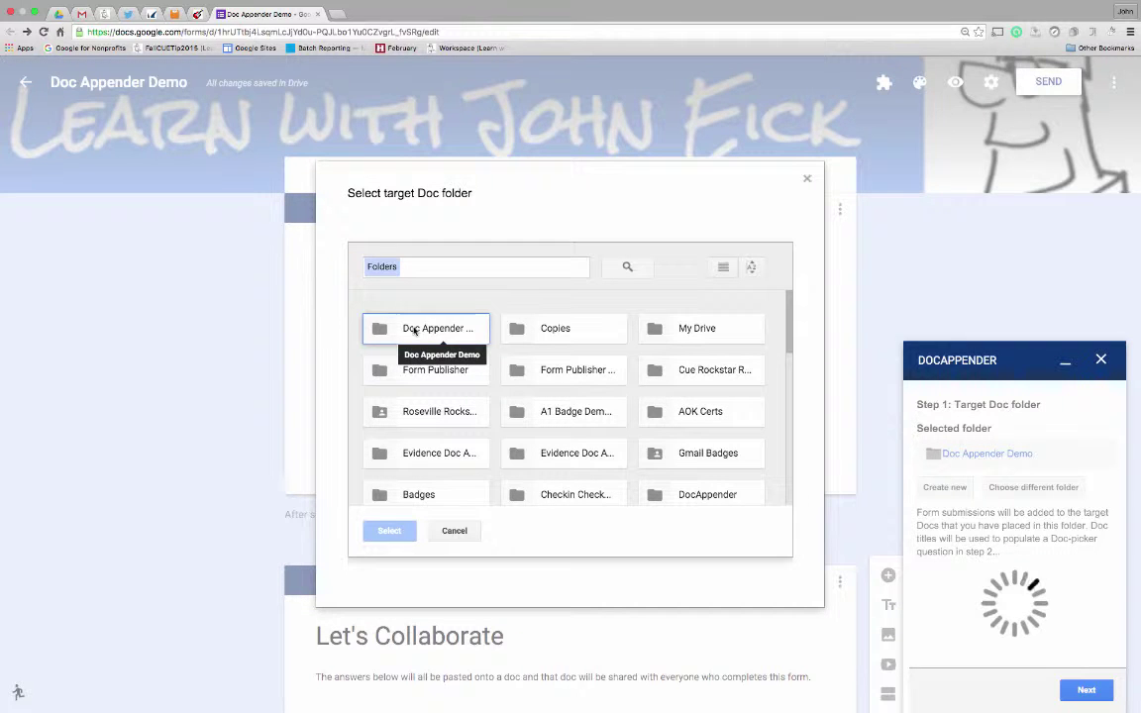
click(414, 330)
click(388, 532)
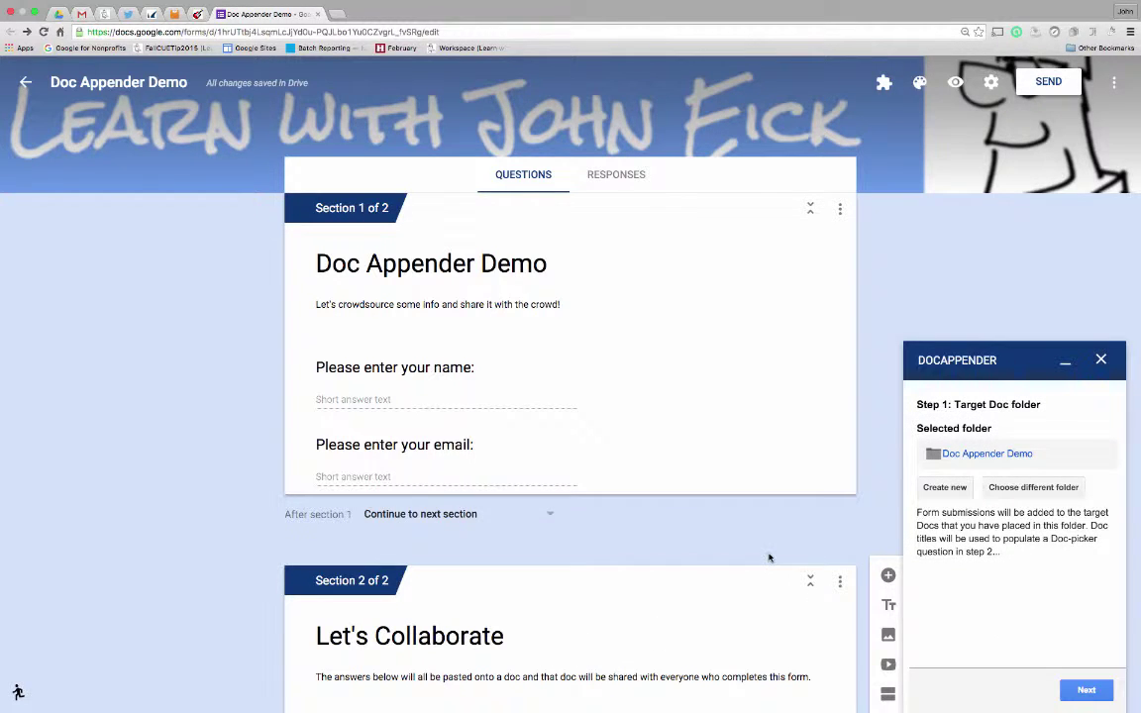
scroll(770, 555, down, 2)
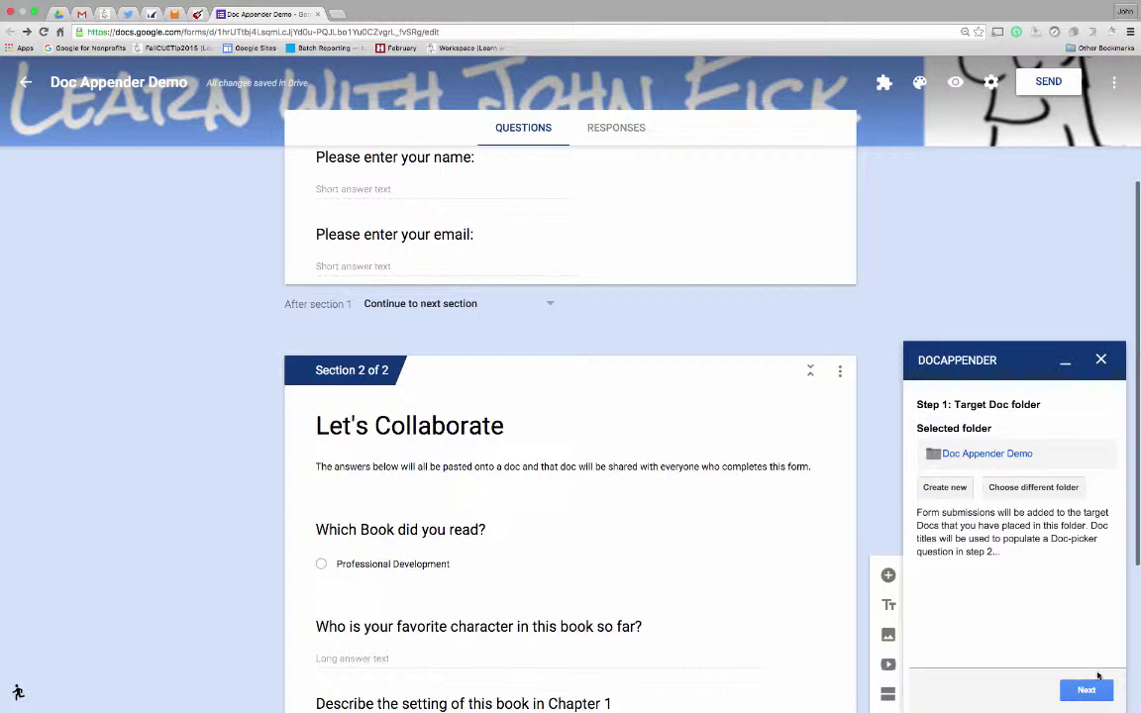
Use 'Which Book did you read?' as the doc picker and populate it with the folder's three book titles.
click(1092, 688)
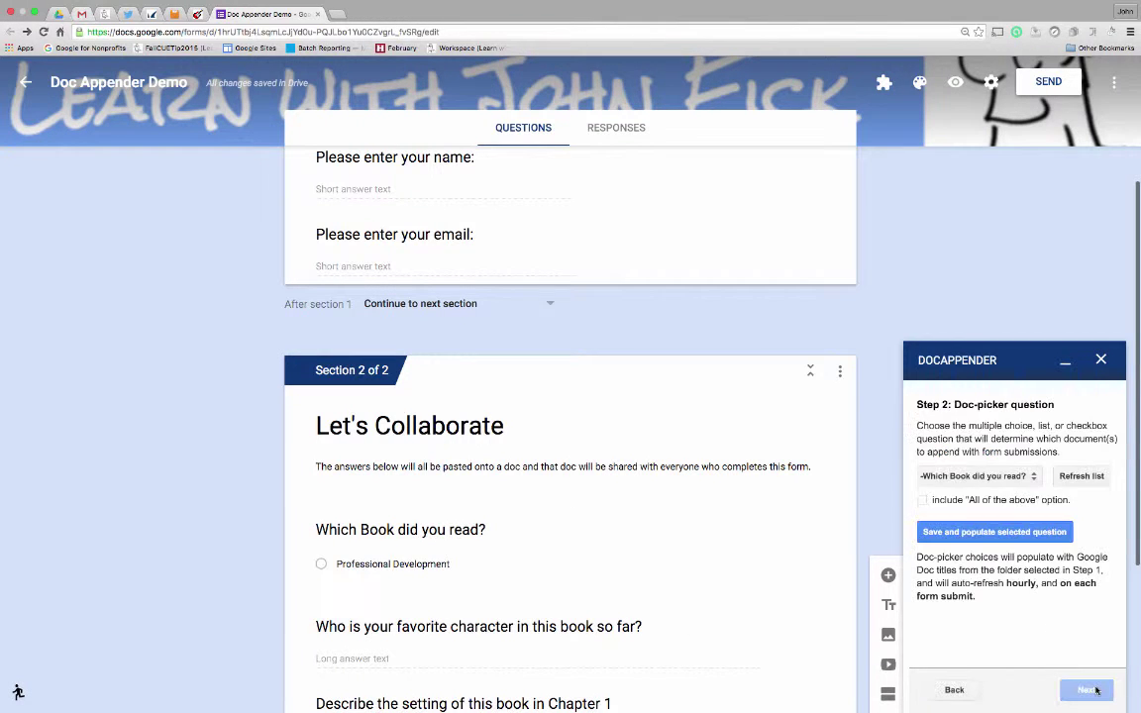
click(981, 476)
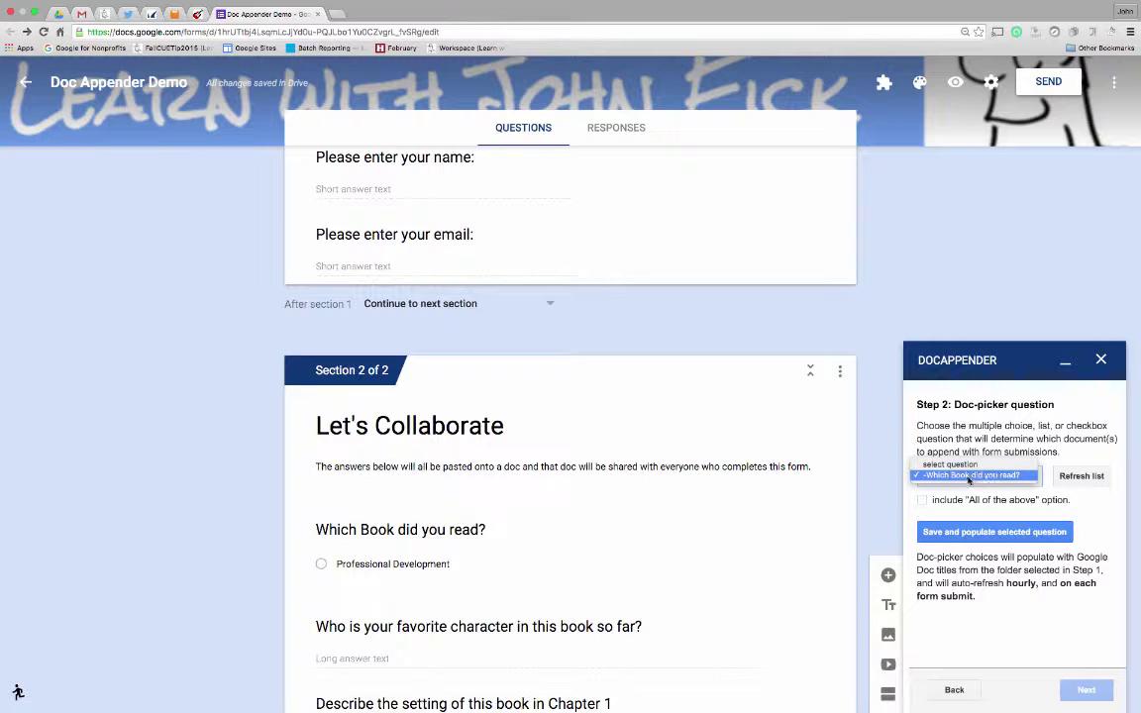
click(985, 477)
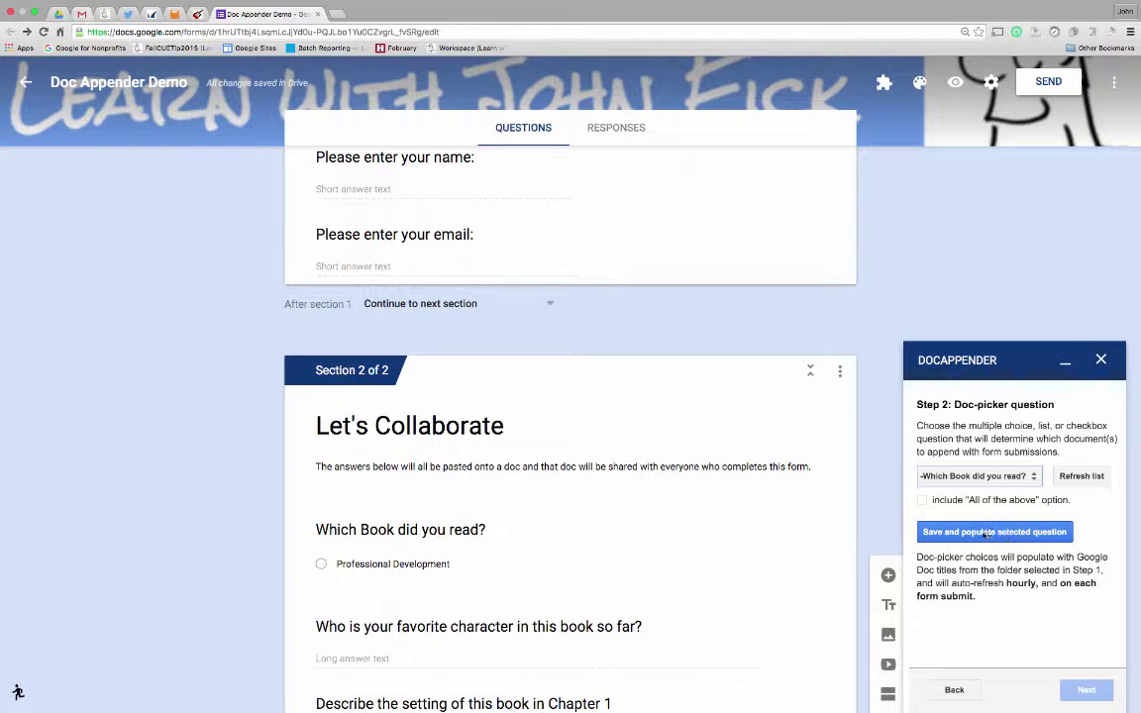
click(1015, 533)
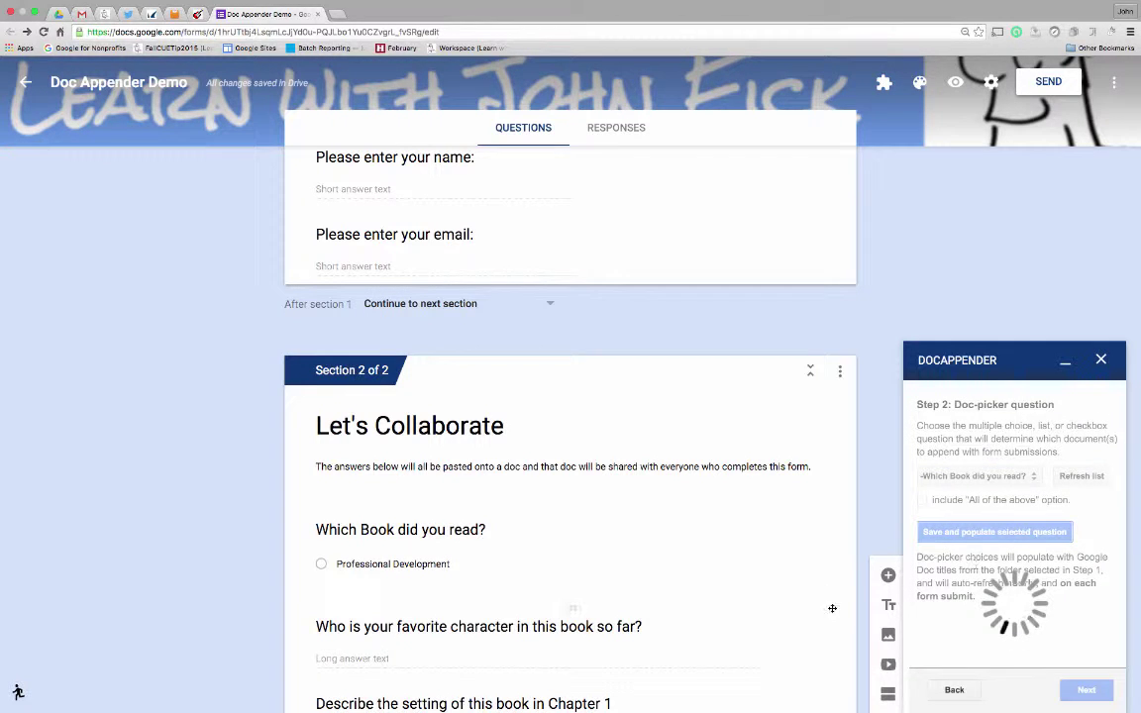
scroll(681, 598, down, 1)
scroll(680, 596, down, 2)
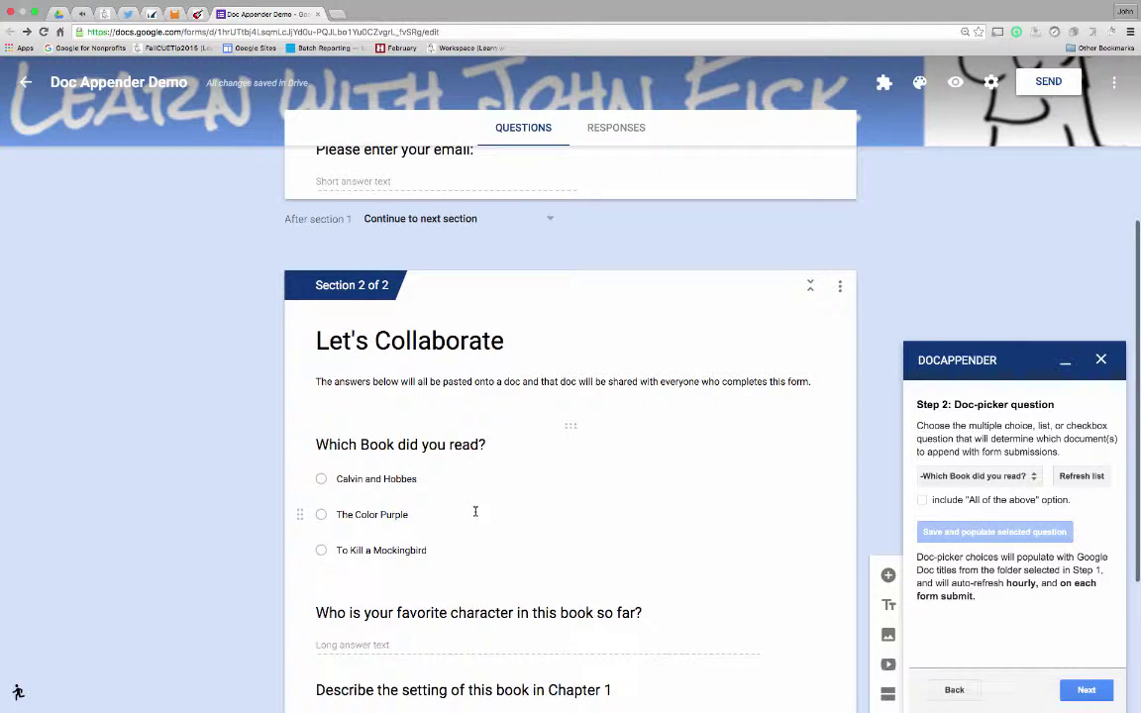
scroll(945, 564, down, 1)
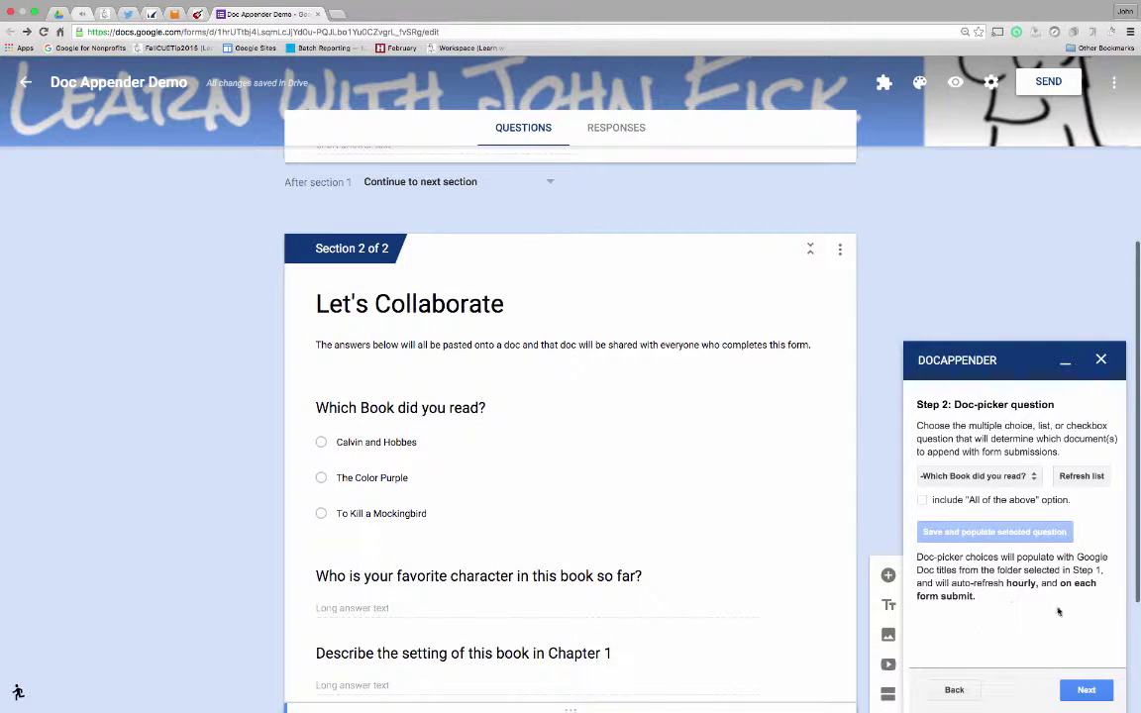
click(1091, 691)
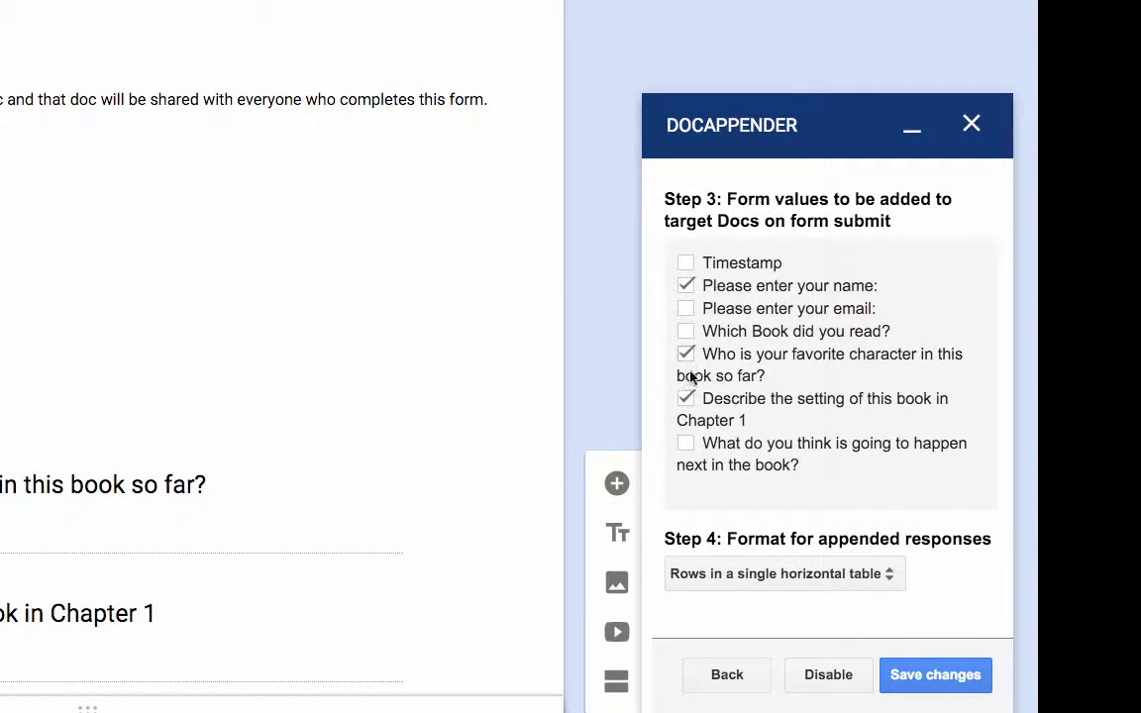
Also append the what-happens-next answers, formatted as rows in a single horizontal table.
scroll(726, 400, down, 1)
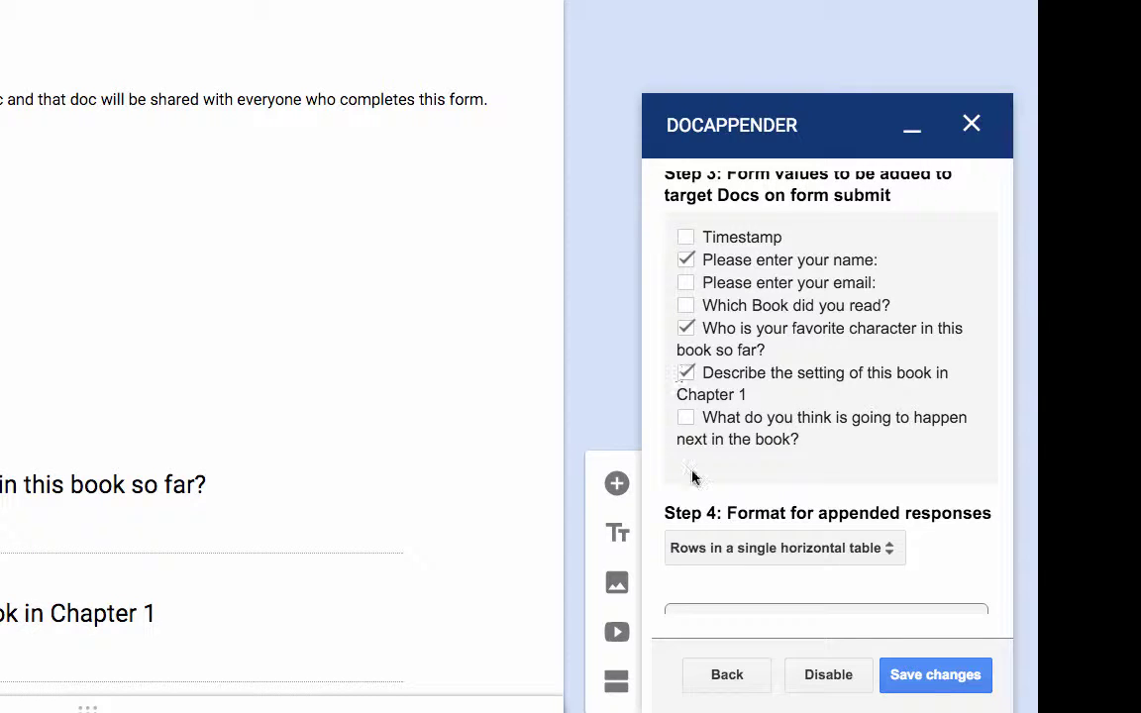
click(686, 418)
scroll(775, 495, down, 4)
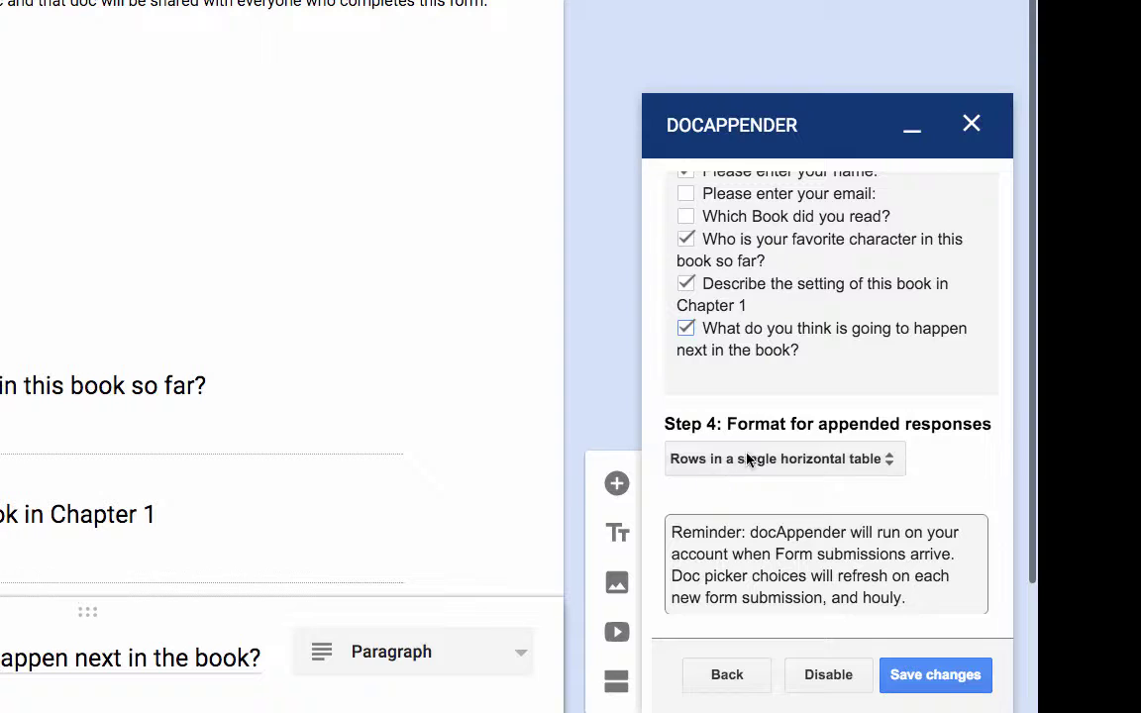
click(749, 460)
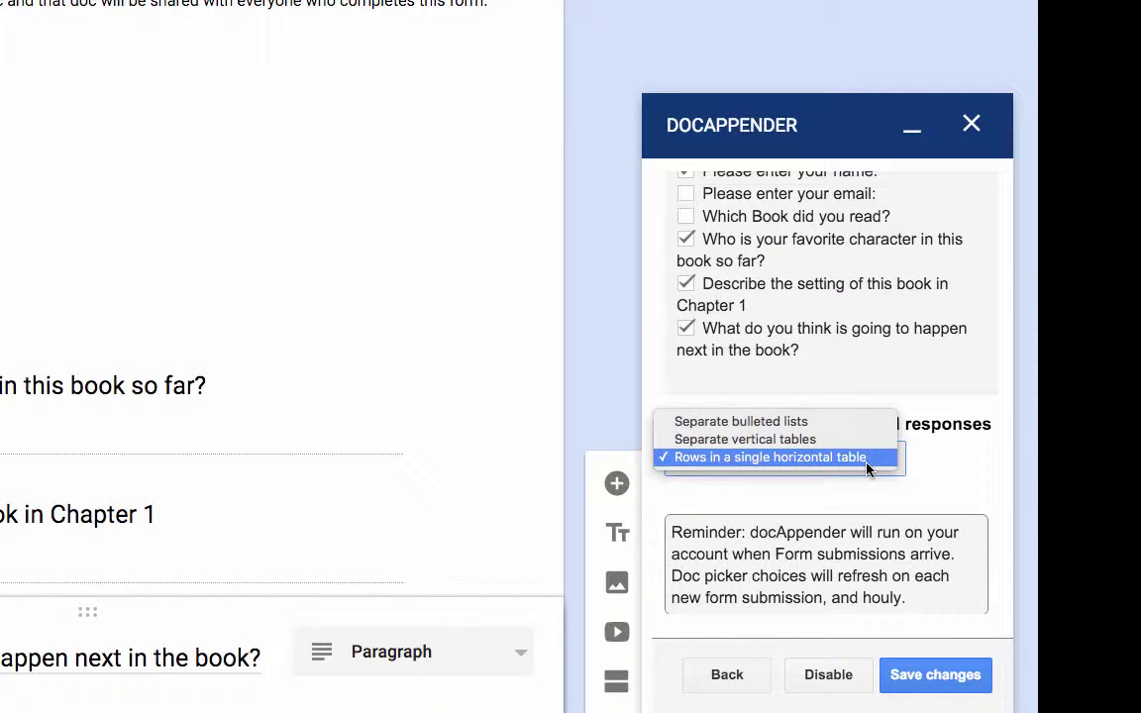
click(859, 458)
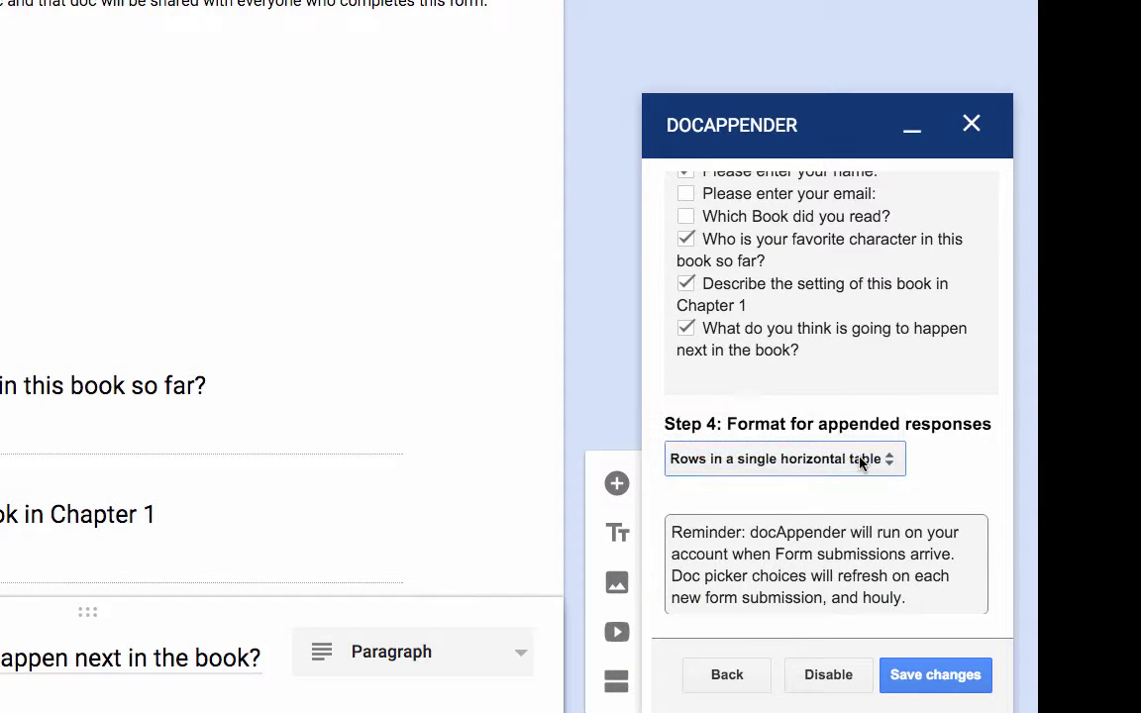
Save the docAppender settings and close its panel.
scroll(940, 555, down, 3)
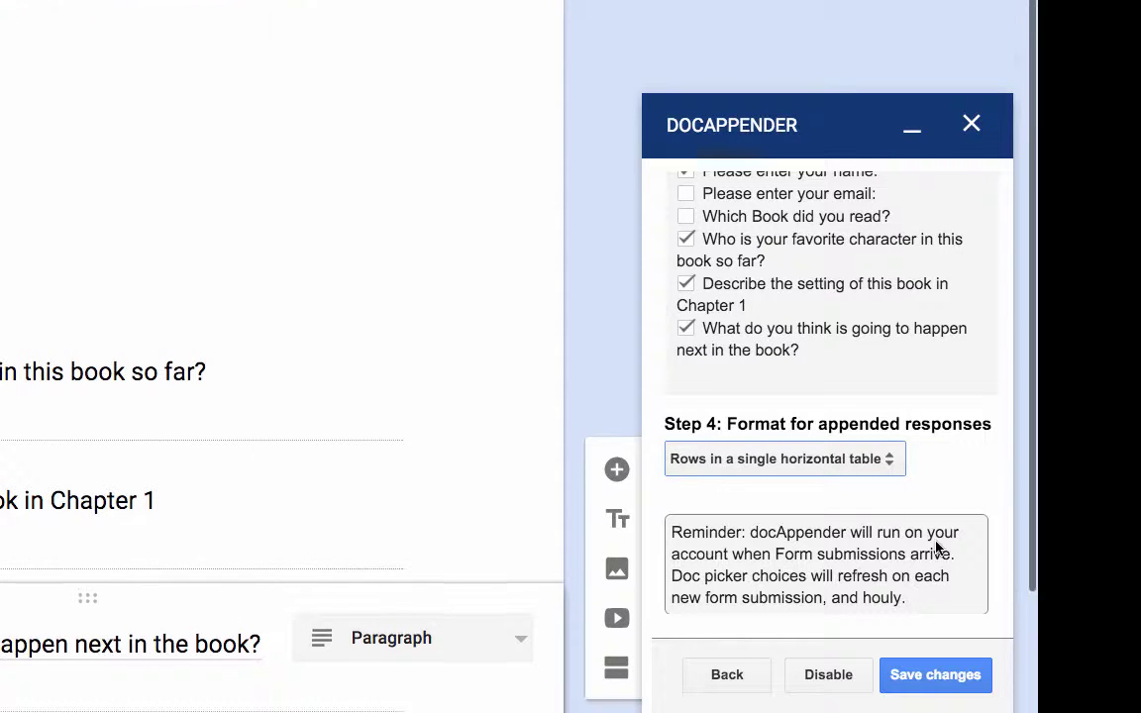
click(941, 678)
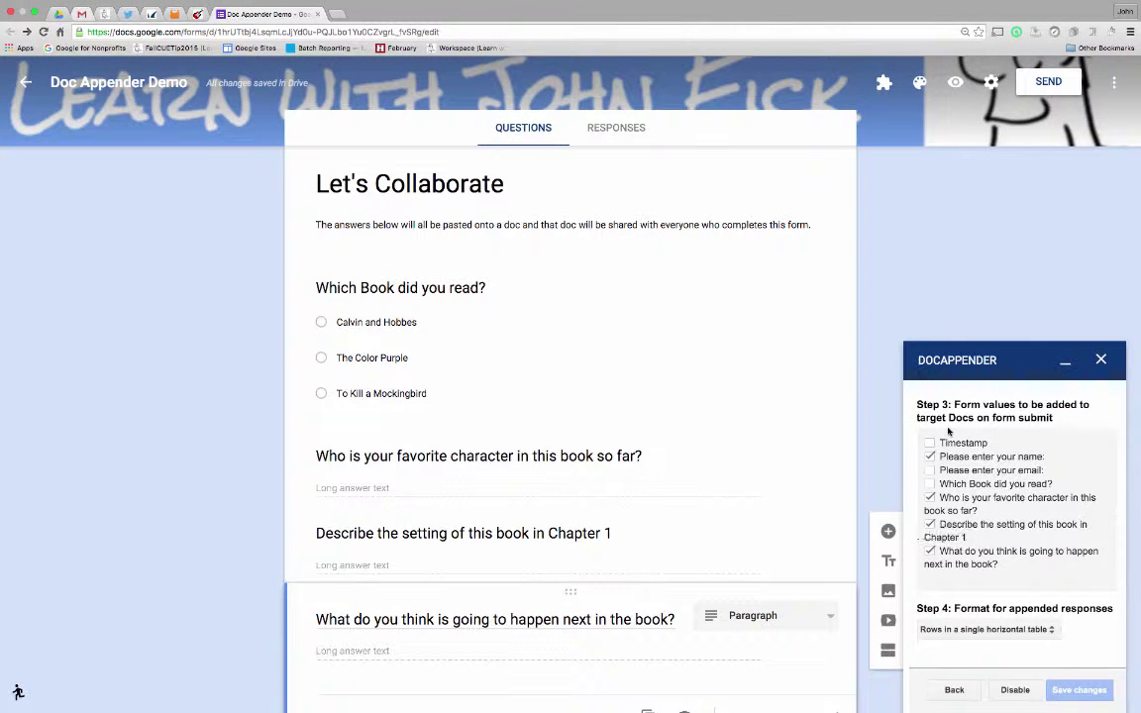
click(1102, 359)
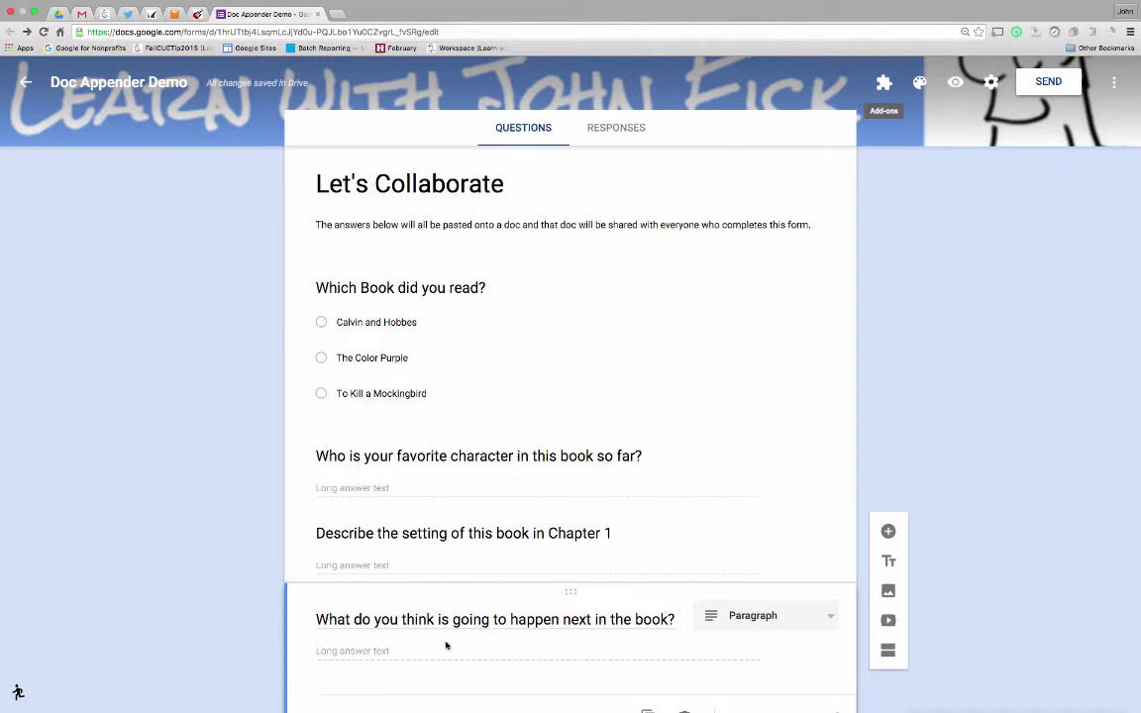
scroll(438, 477, up, 2)
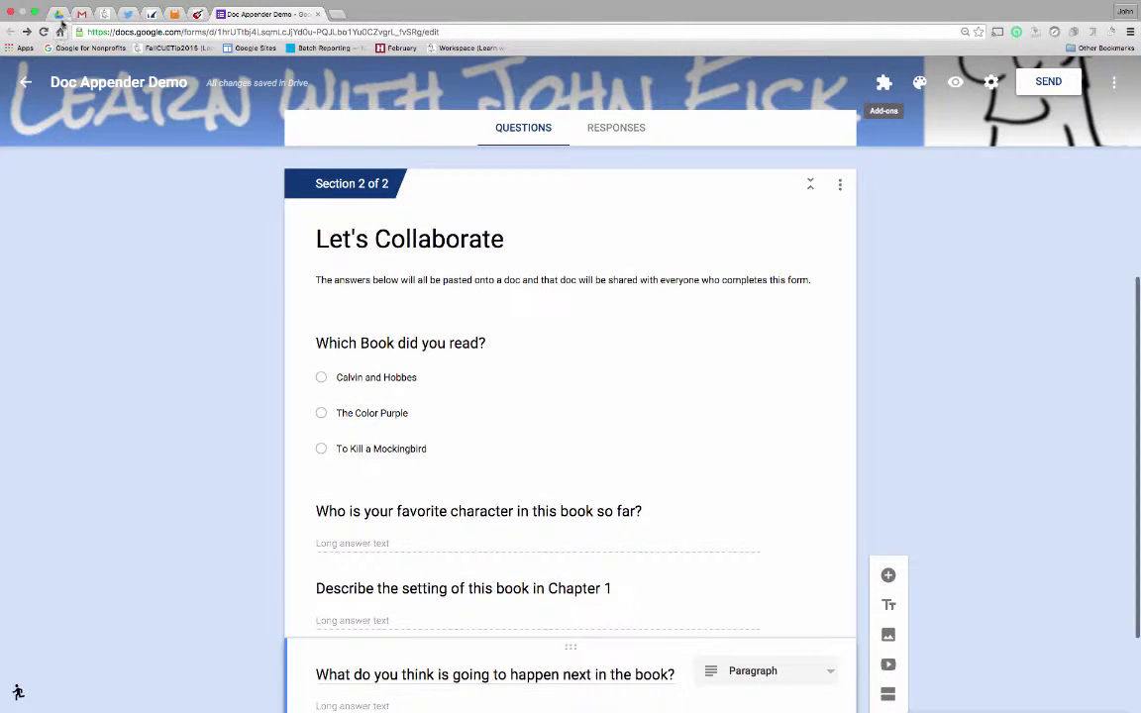
click(58, 14)
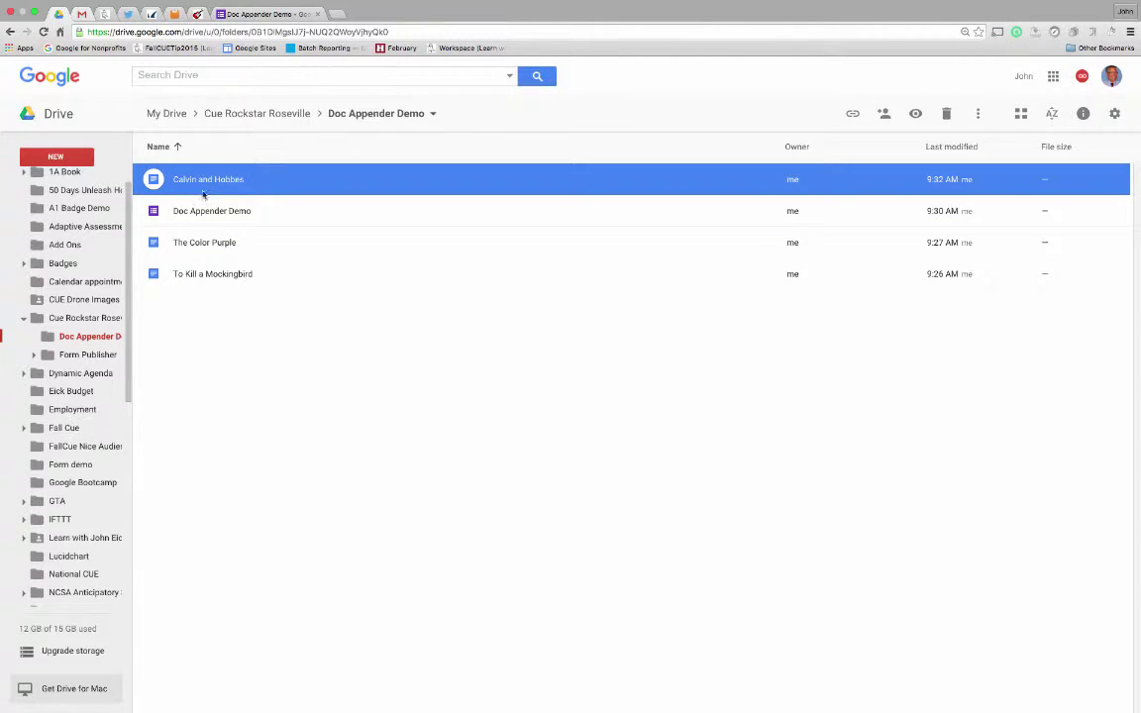
double_click(207, 181)
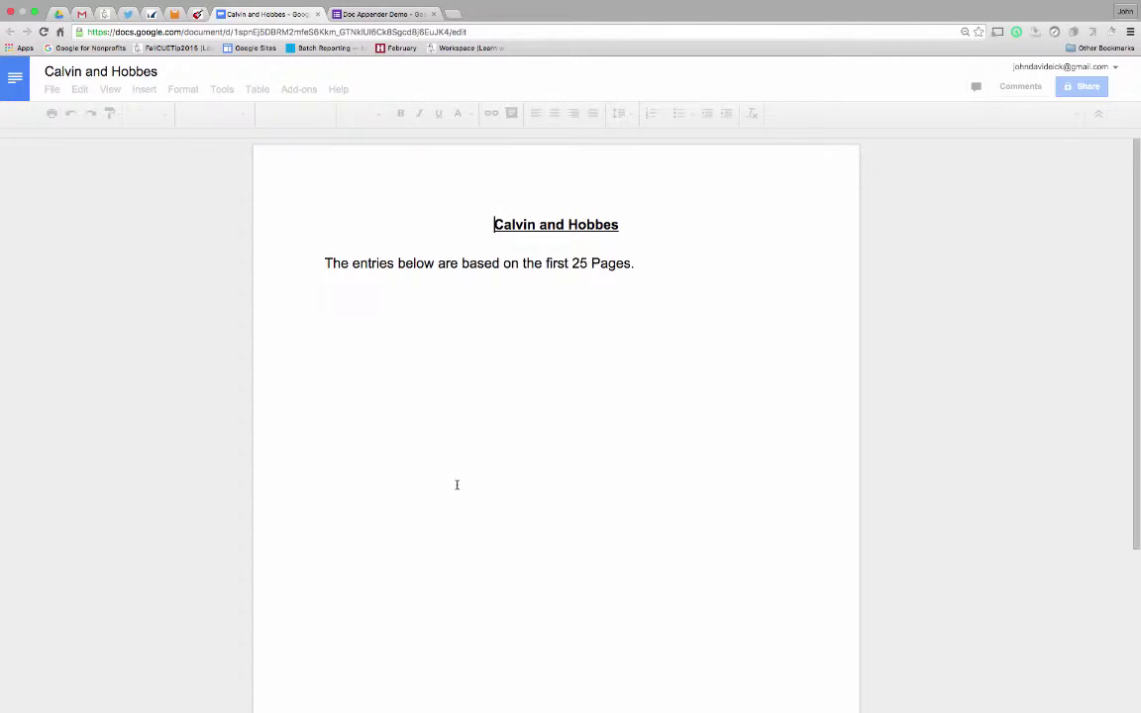
click(318, 14)
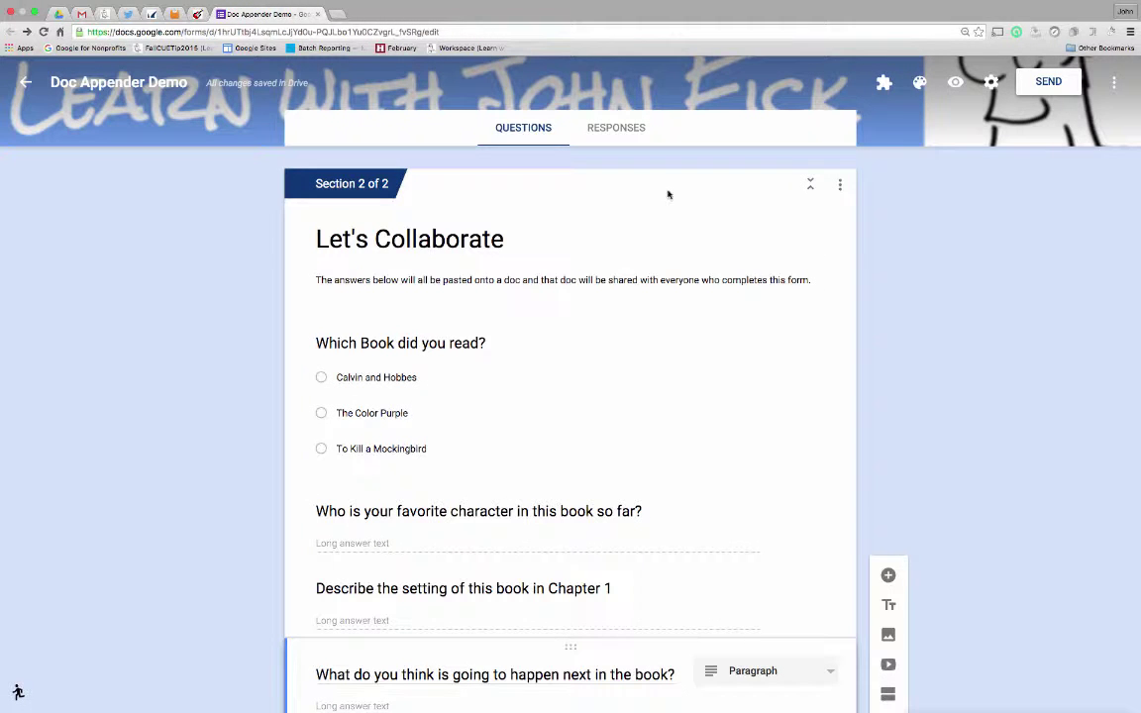
In the form preview, enter the respondent's name and email address and continue to the book page.
click(955, 84)
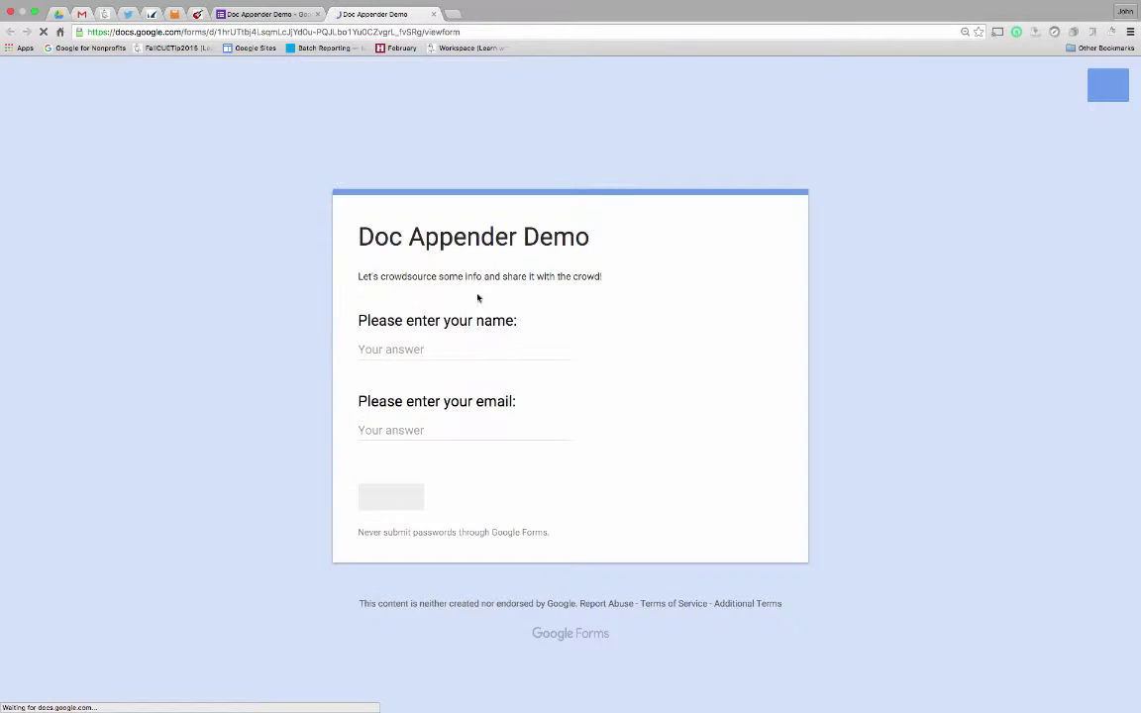
click(388, 350)
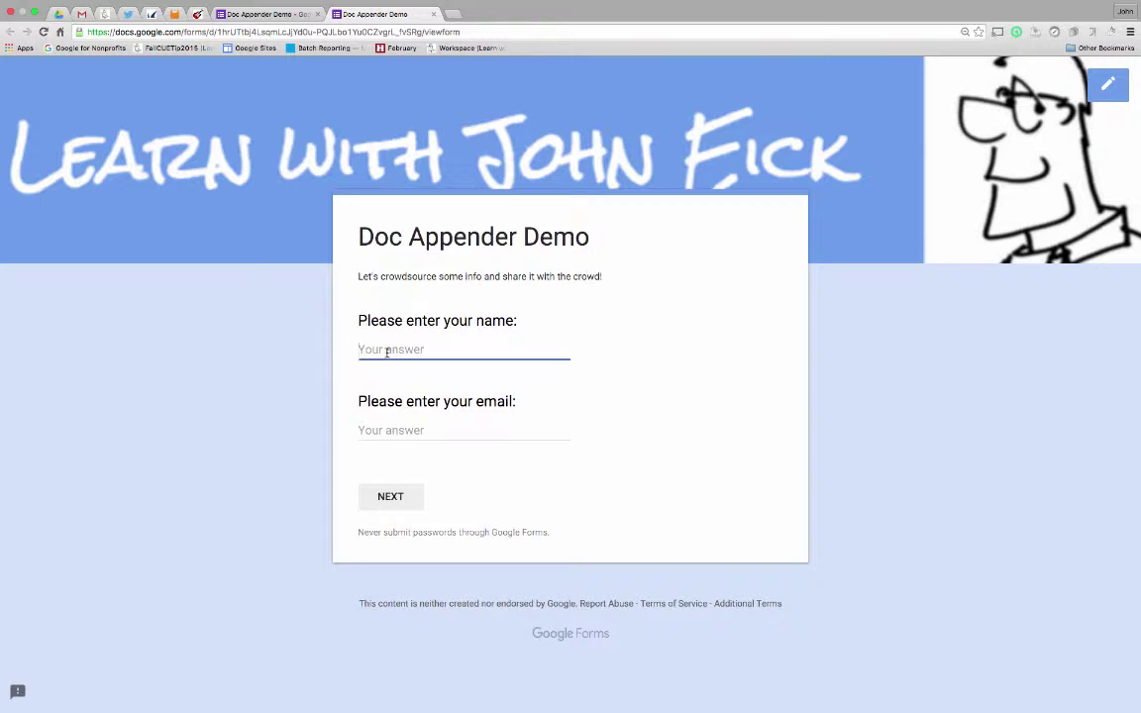
text(Jo)
key(Tab)
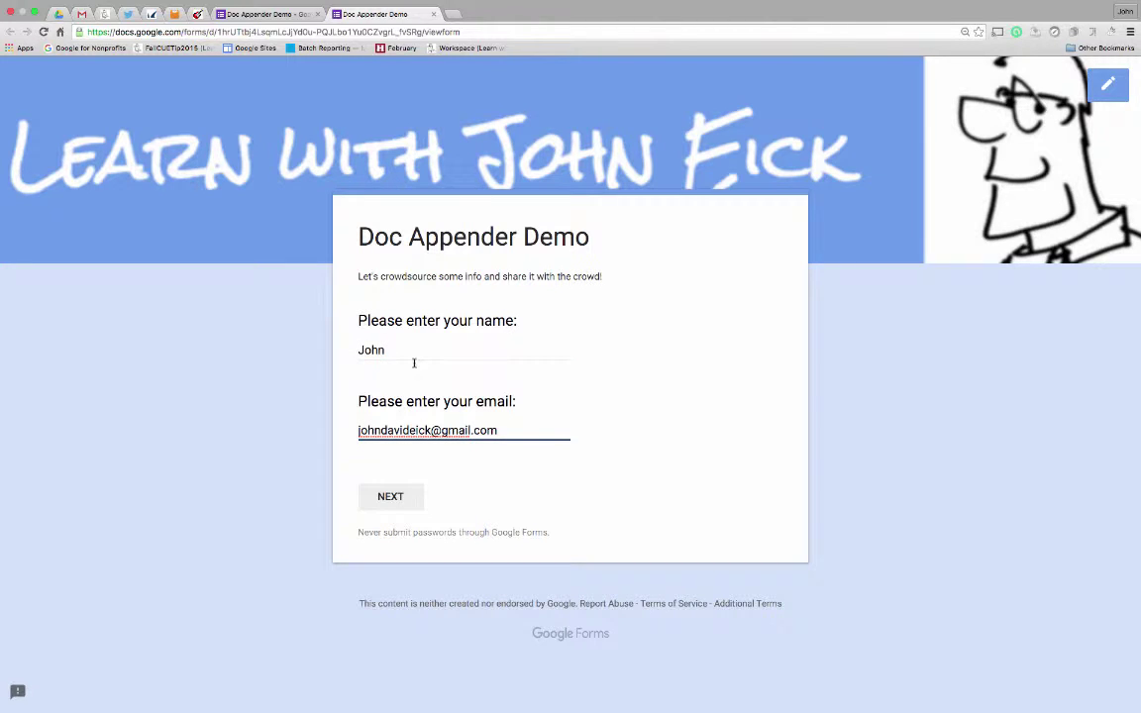
click(388, 497)
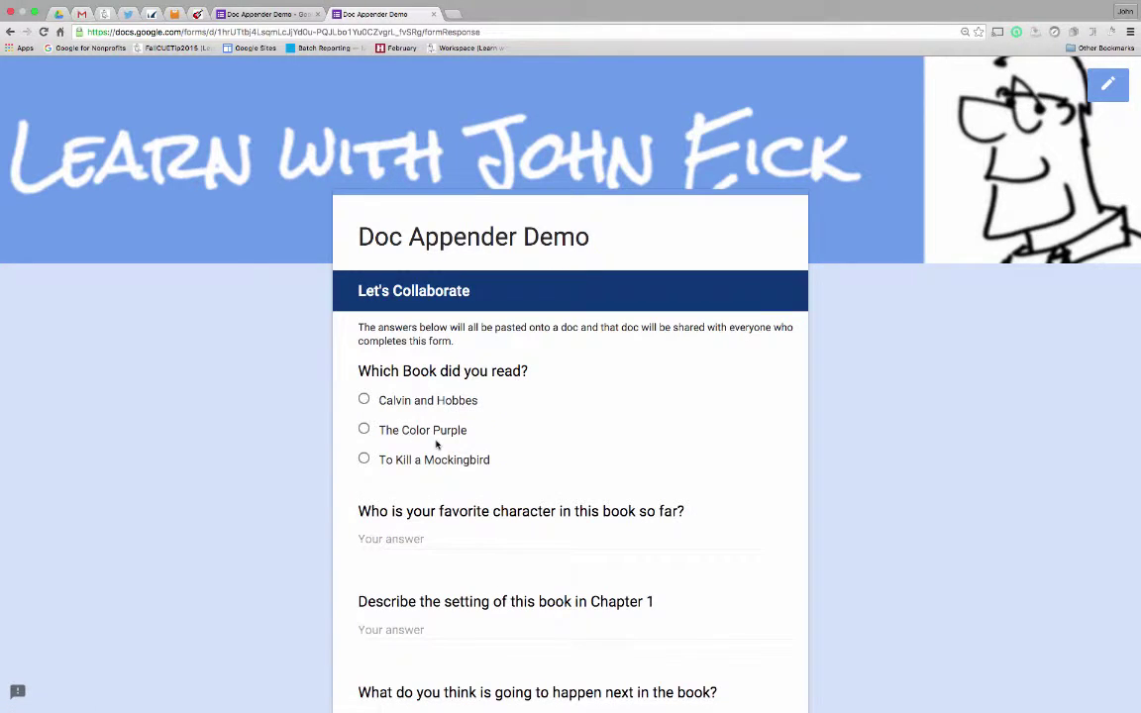
Pick Calvin and Hobbes, favourite character 'Calvin', setting 'They are at school and home'.
click(365, 401)
scroll(481, 526, down, 1)
click(436, 506)
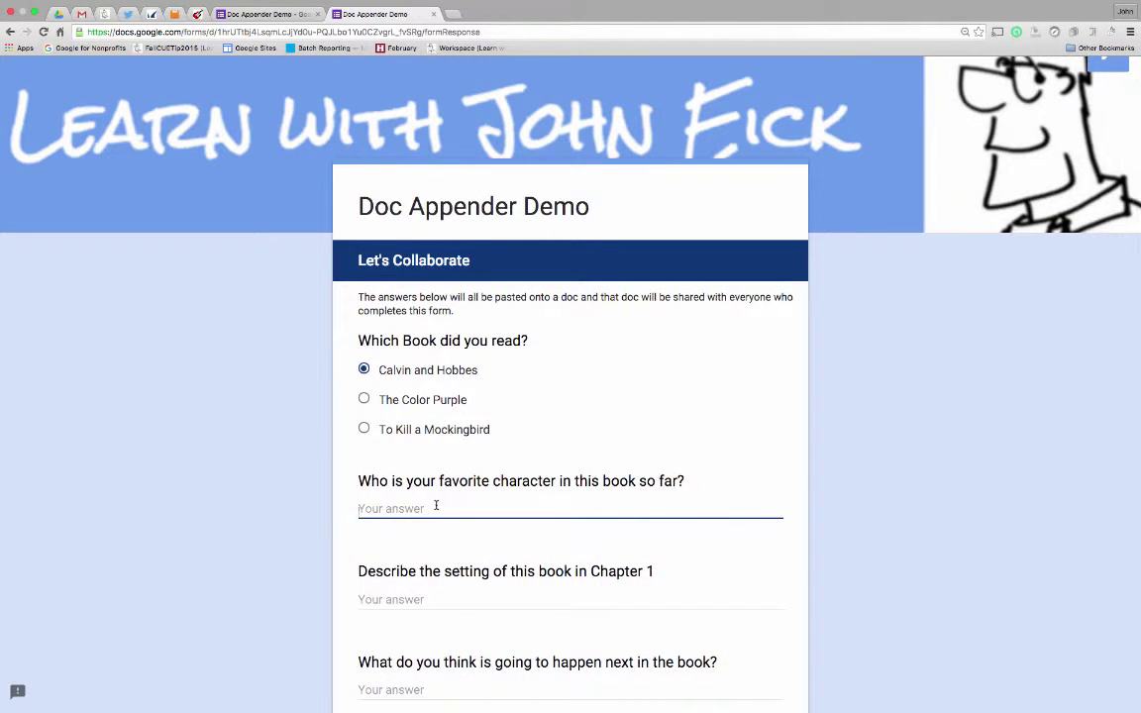
text(Cal)
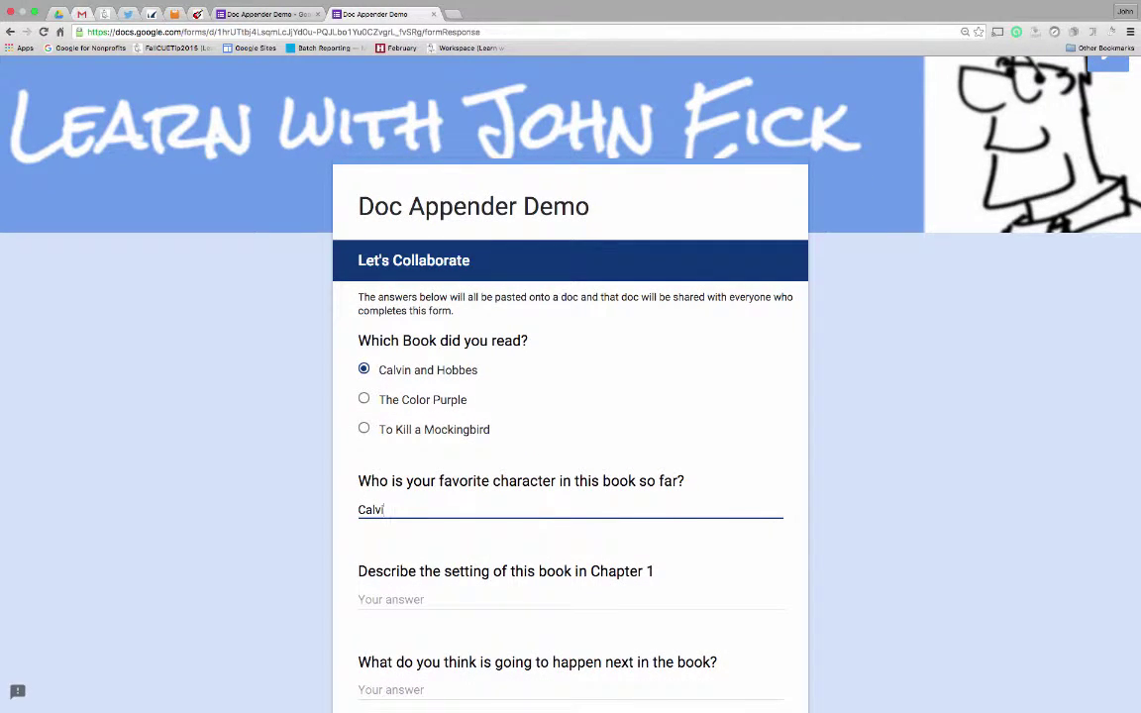
text(vin)
key(Tab)
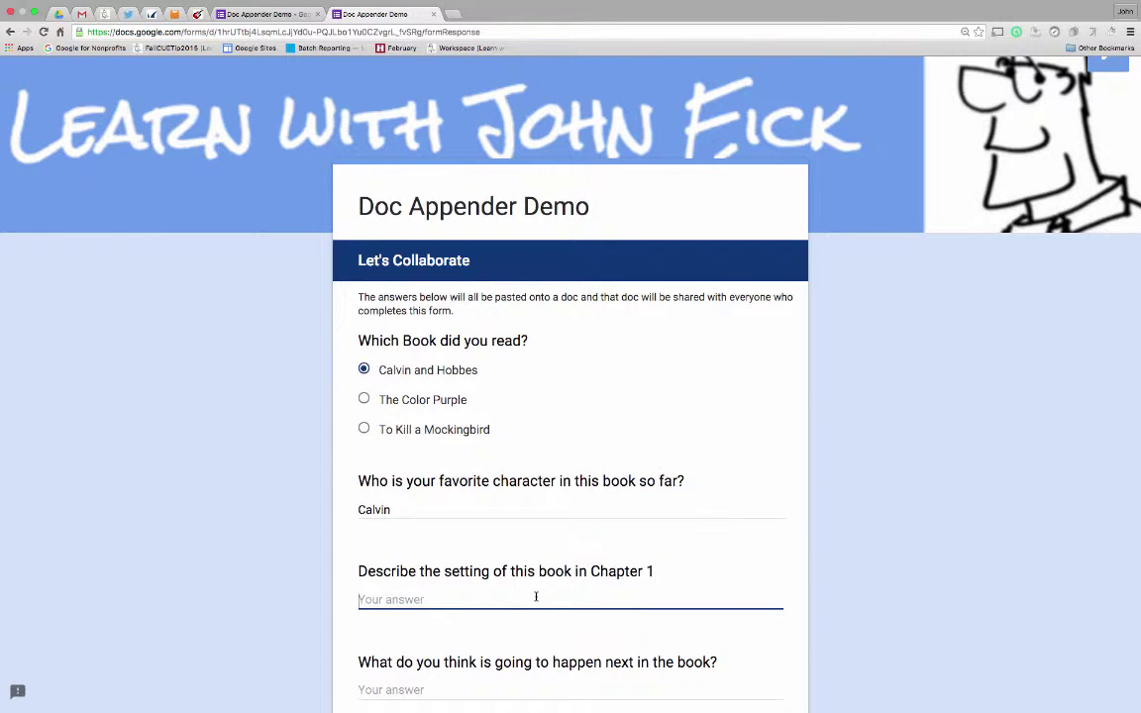
text(They are at school)
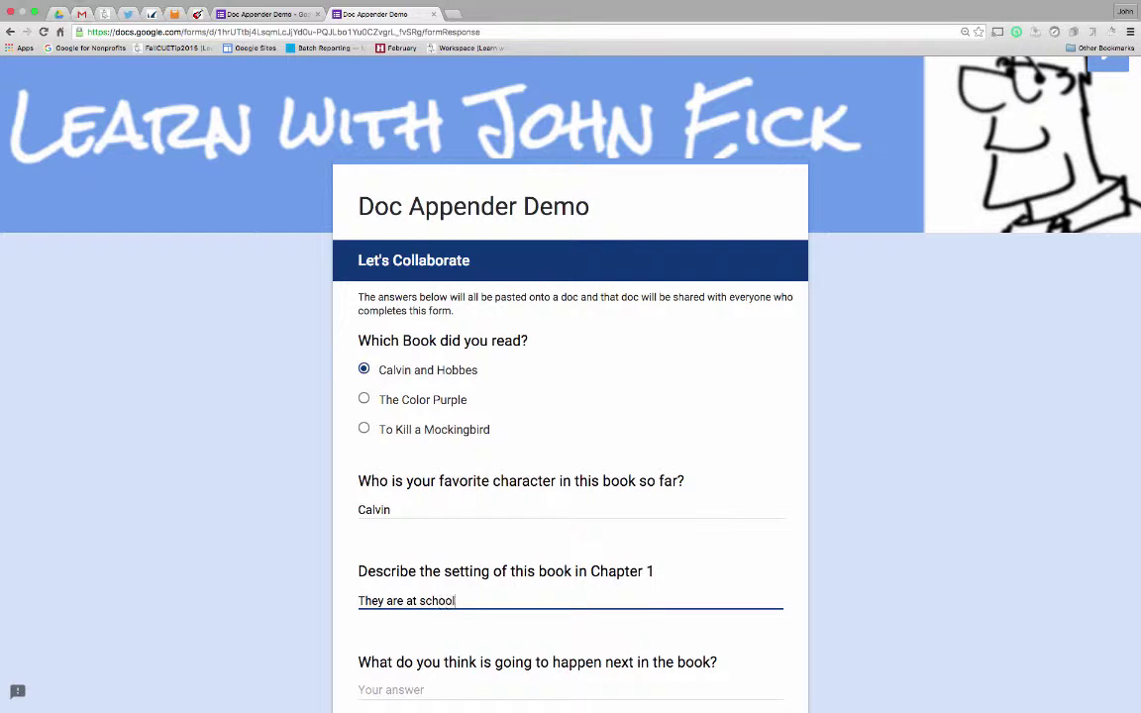
text( and home.)
Answer what happens next with 'They are going to run and play for another 200 pages!' and submit.
scroll(419, 622, down, 2)
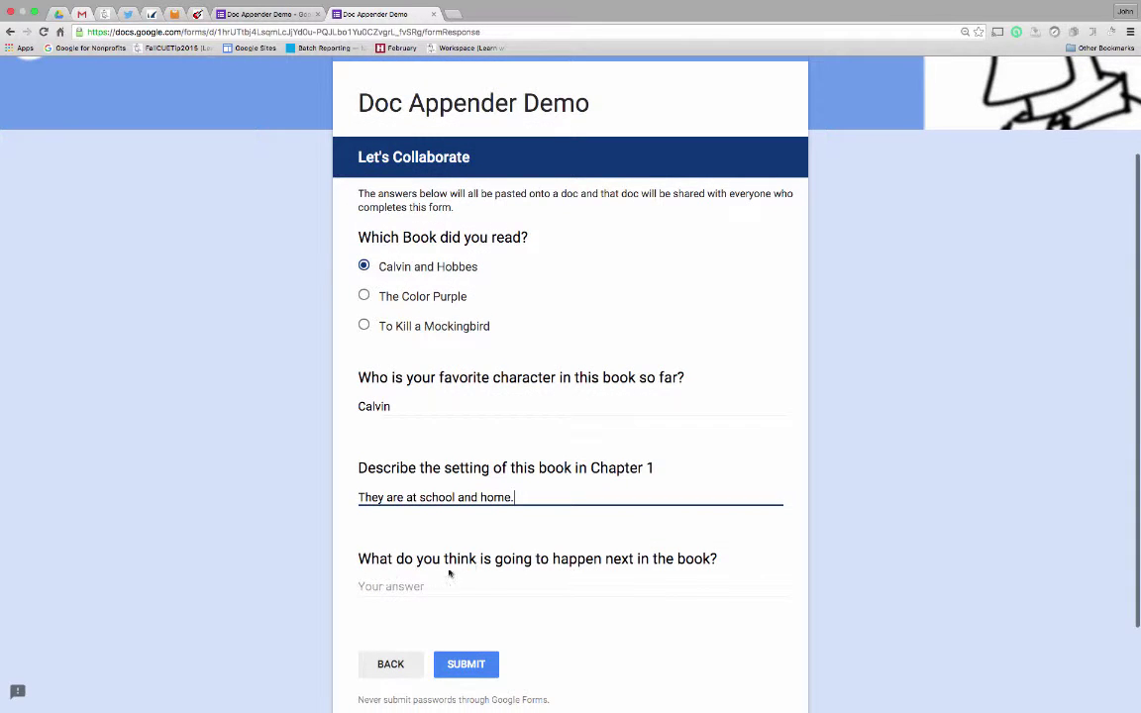
click(426, 582)
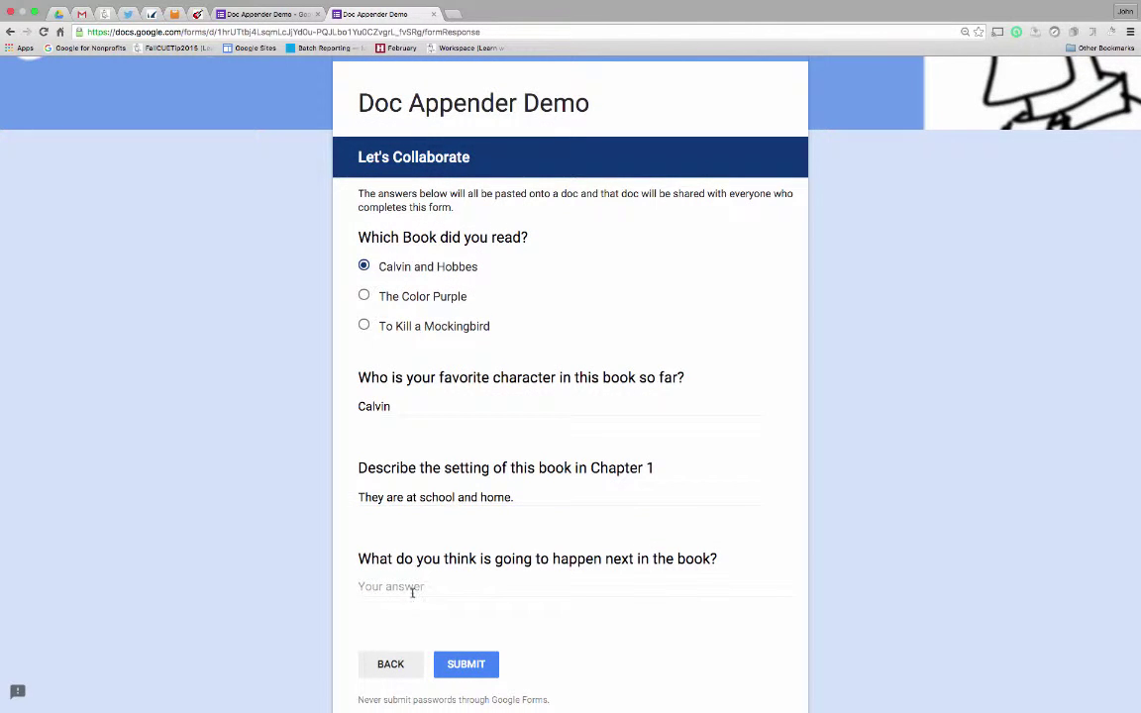
click(412, 591)
text(They a)
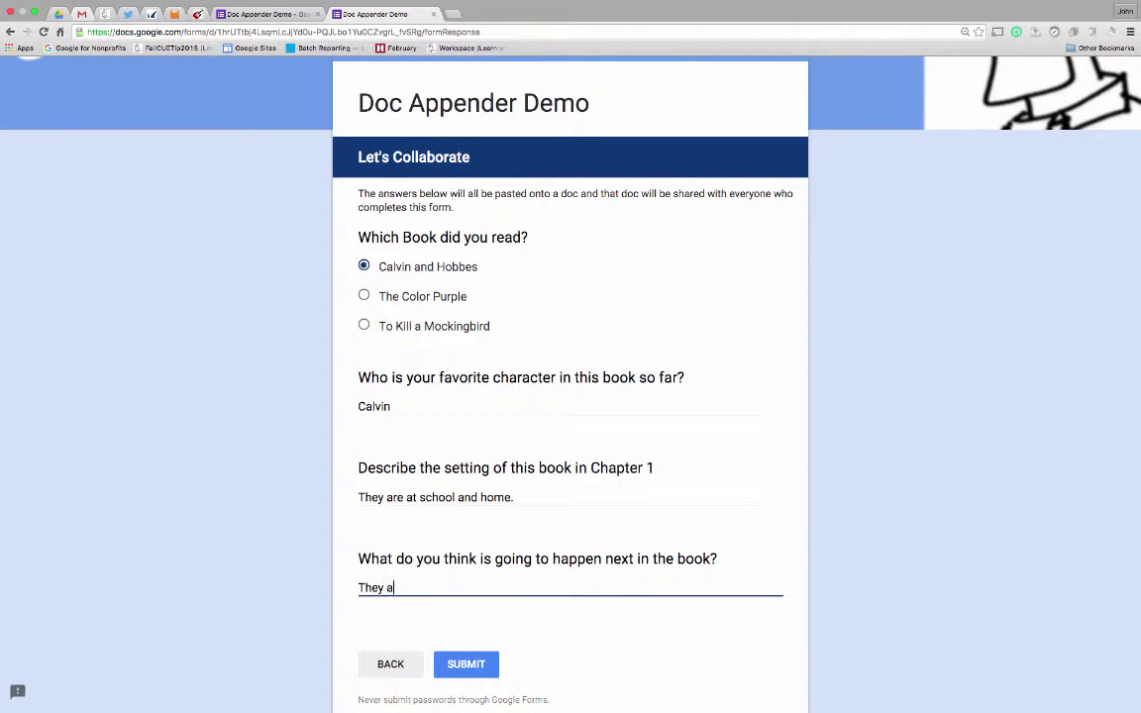
text(re going to run)
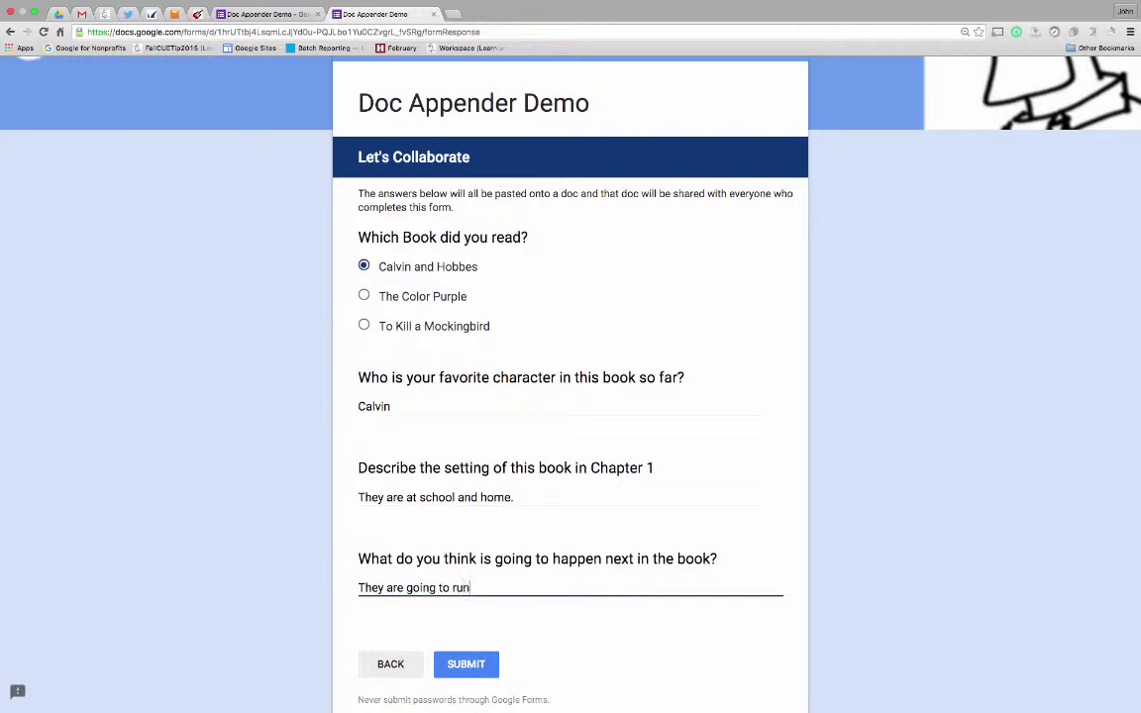
text( and play for another 200)
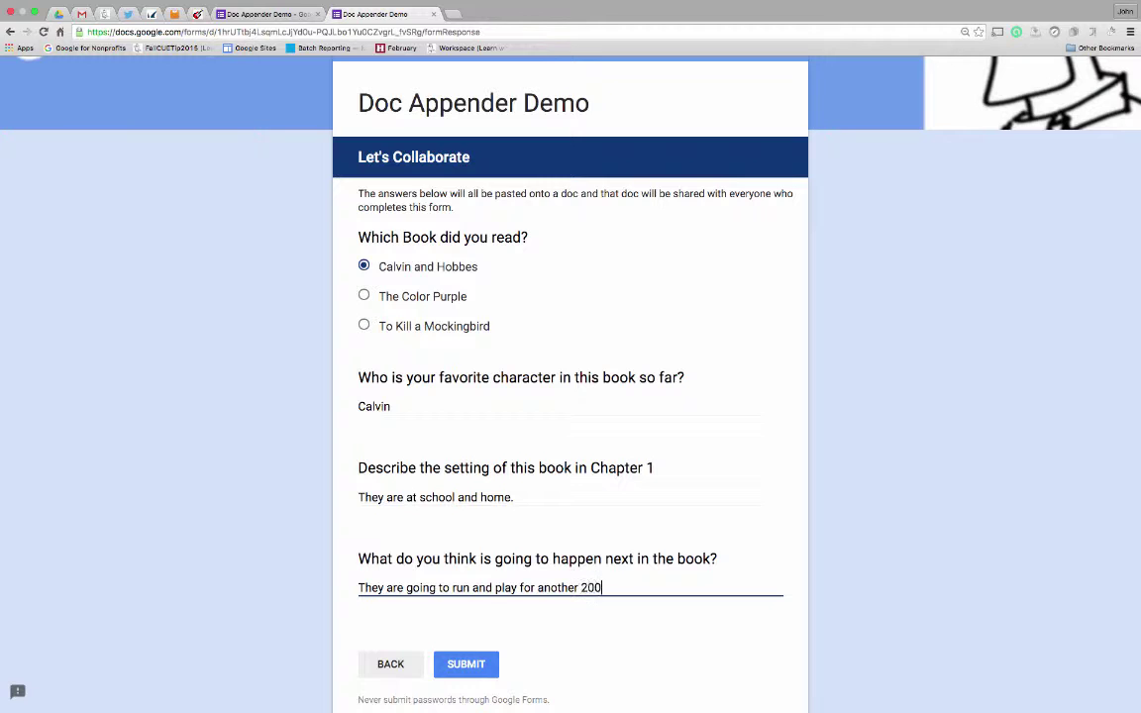
text( pages!)
click(465, 664)
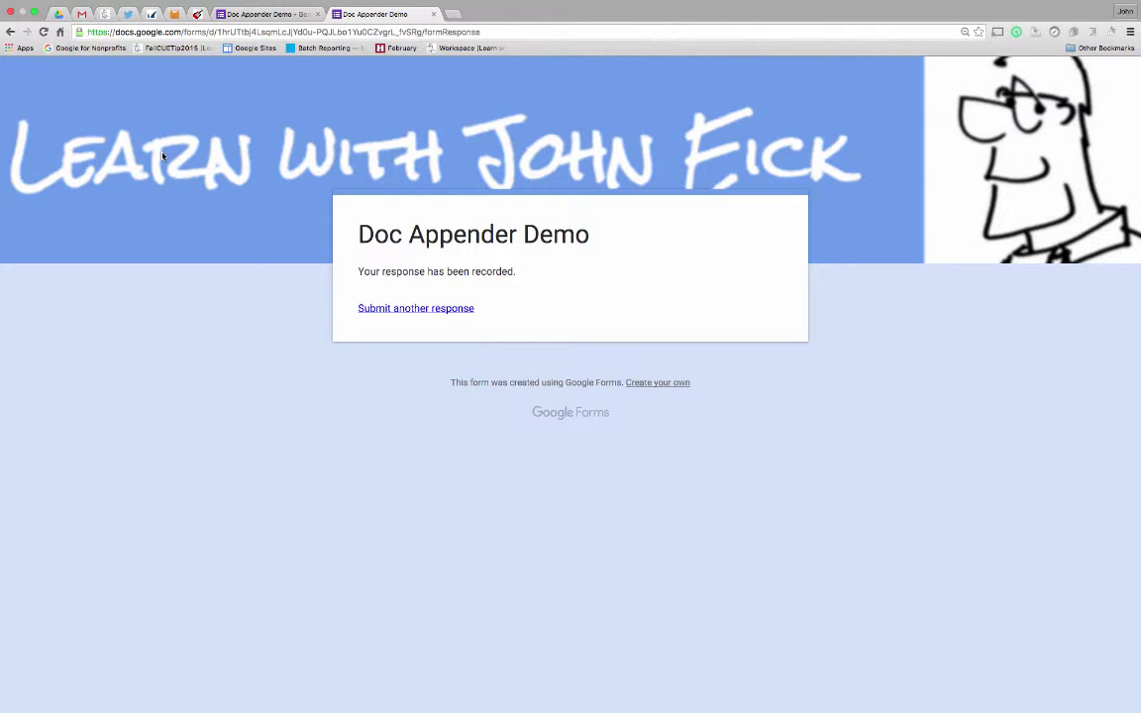
Open the Calvin and Hobbes doc from Drive to check the new table row of submitted answers.
click(57, 14)
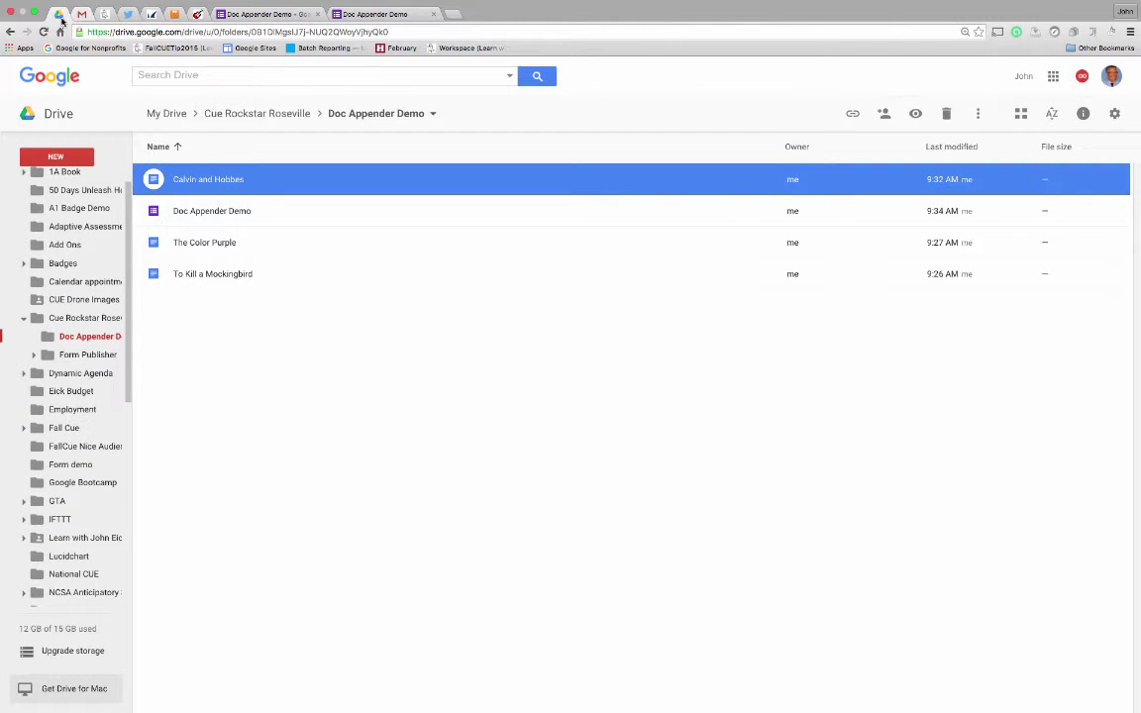
double_click(196, 180)
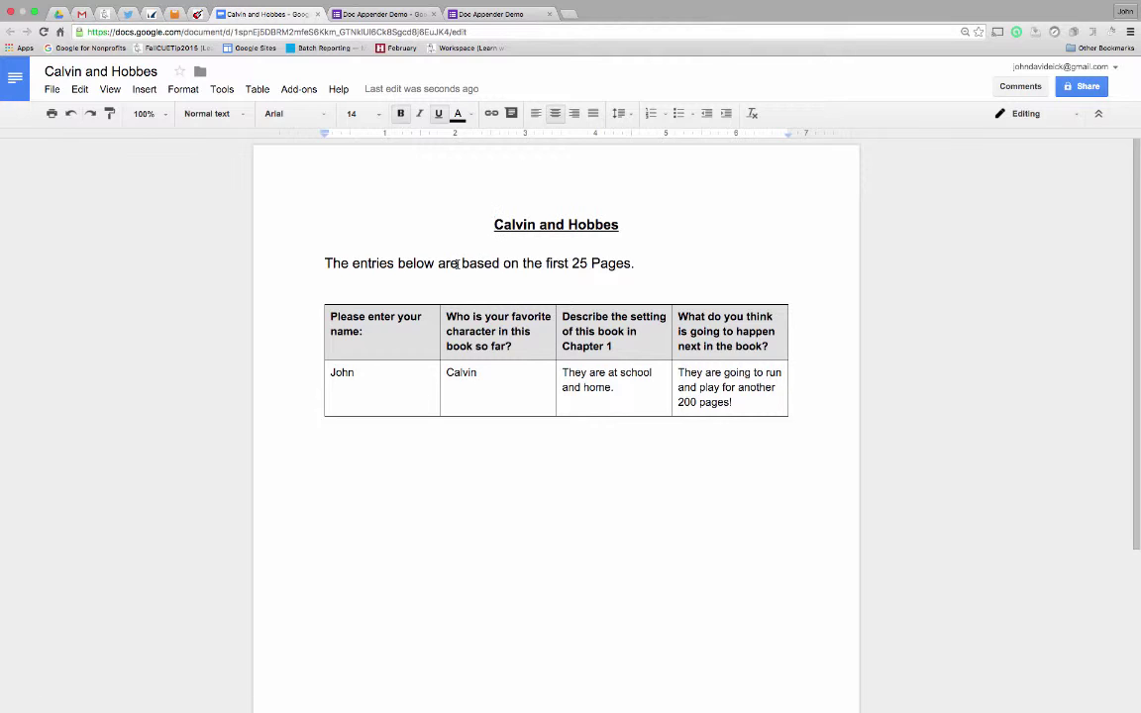
click(500, 32)
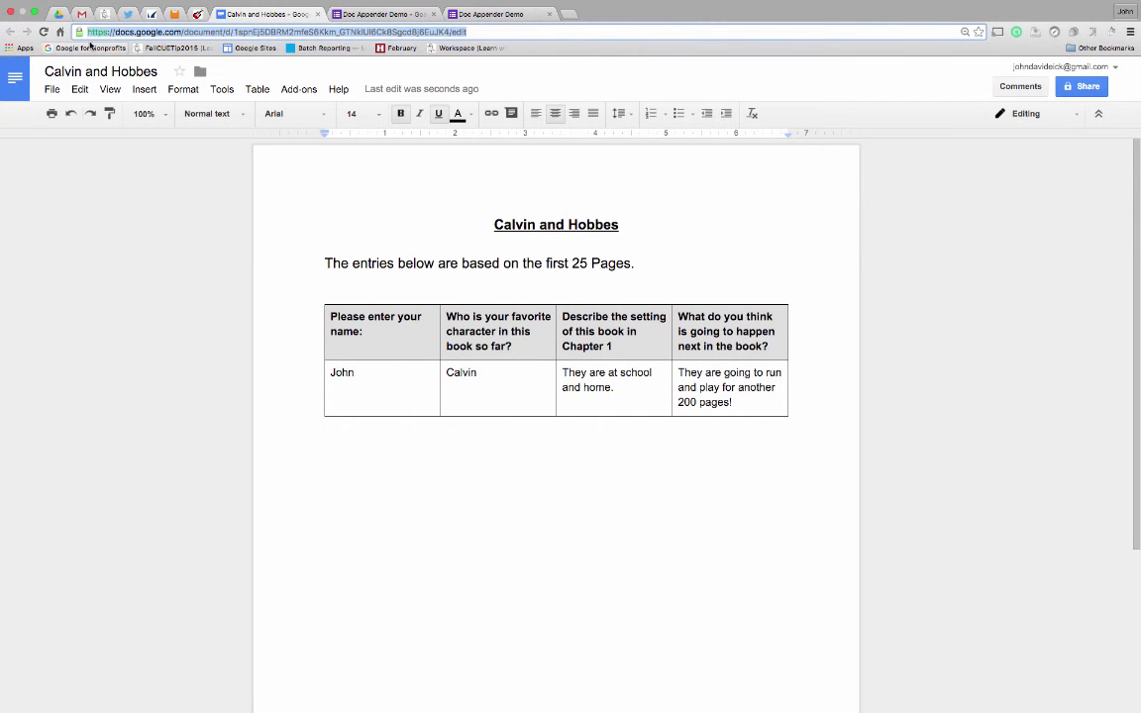
click(888, 7)
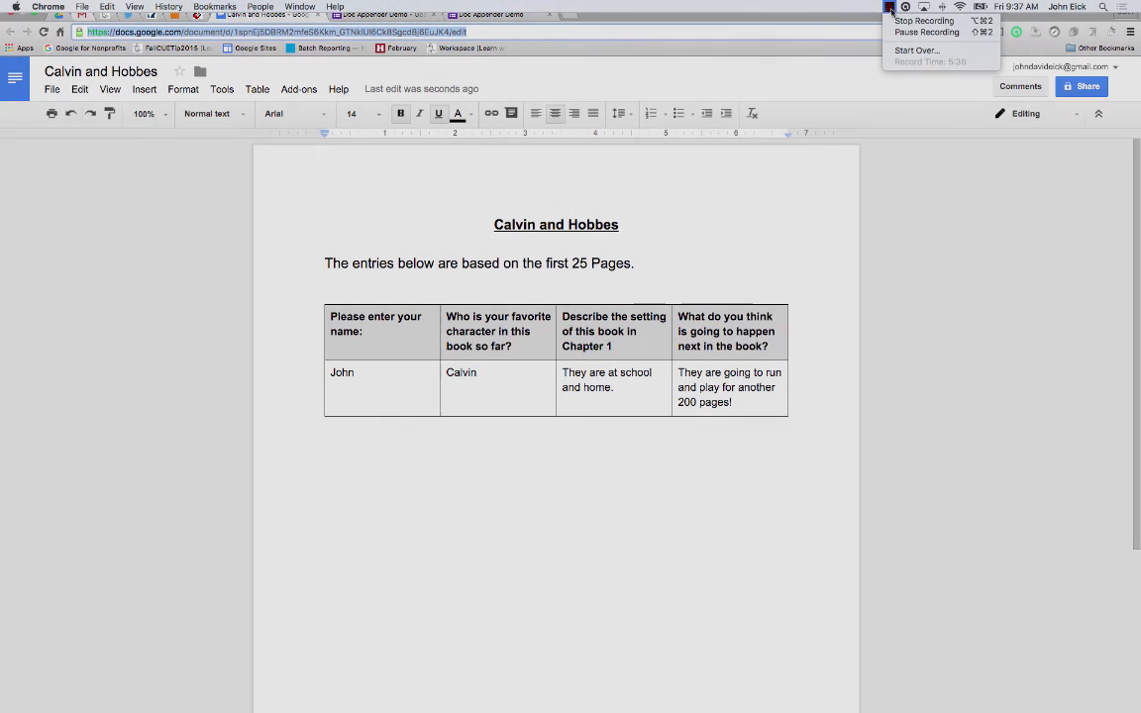